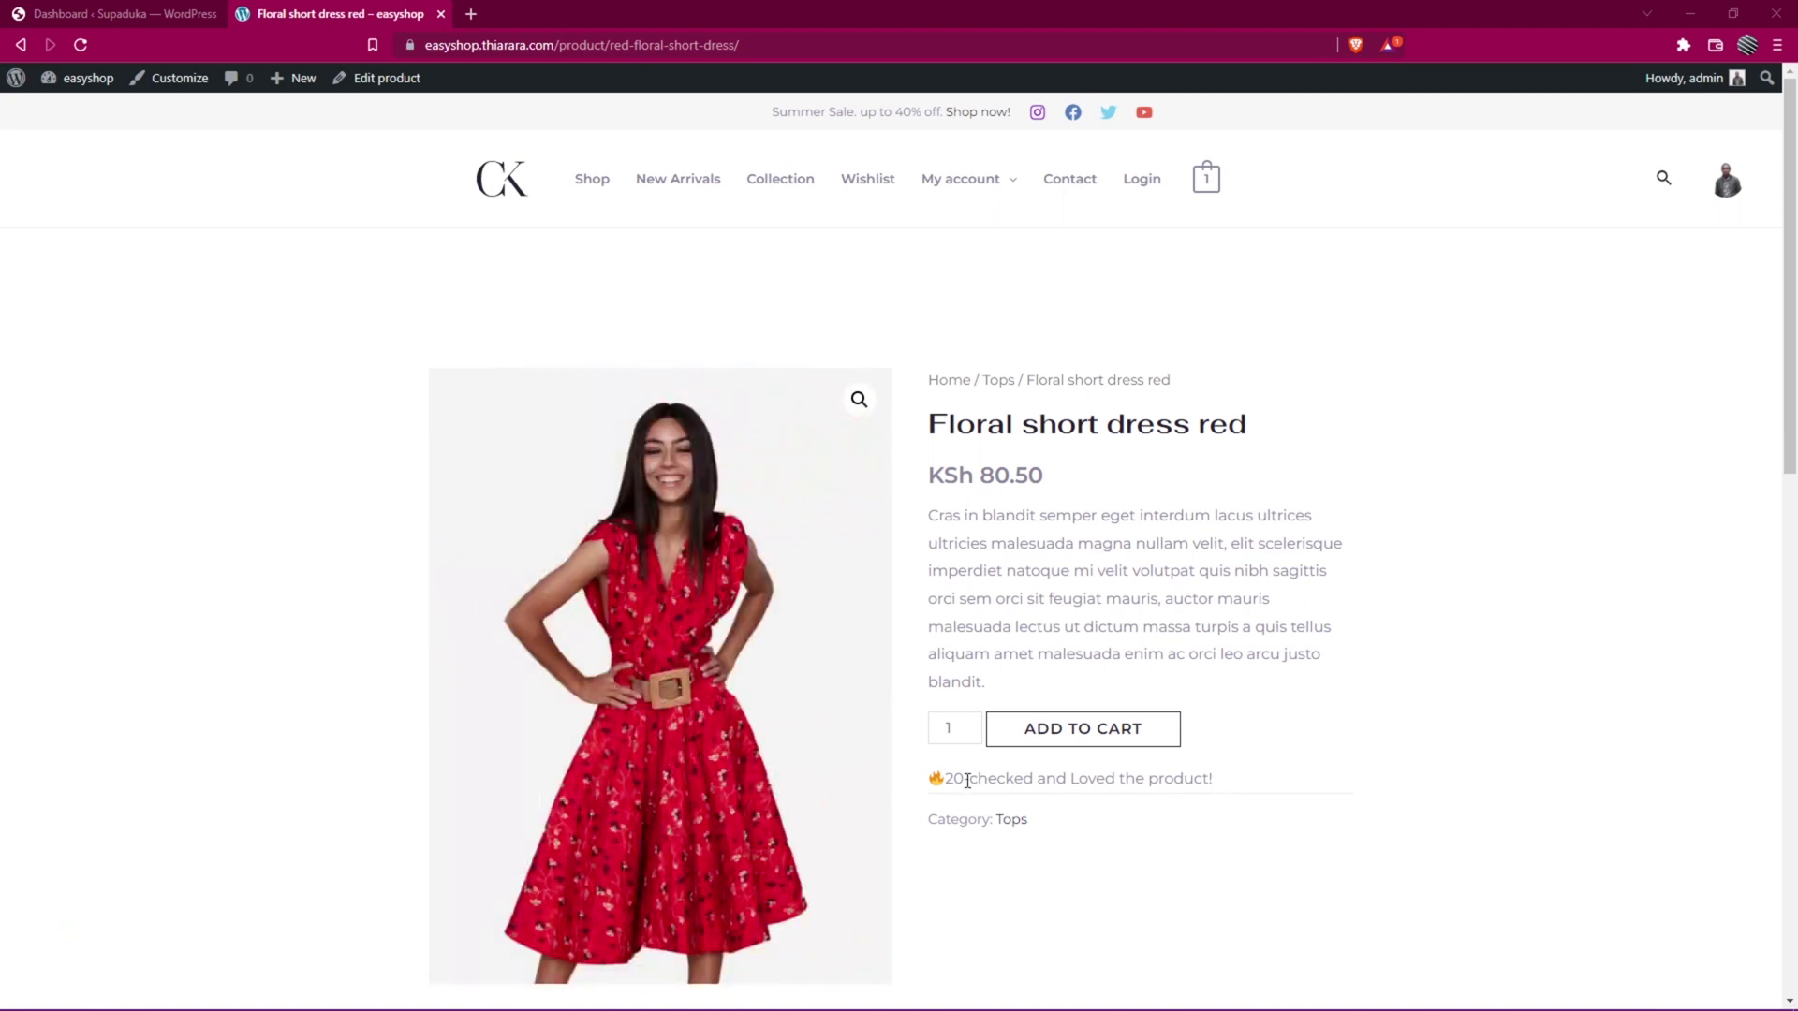
# Step: Highlight the '20-checked and Loved the product!' line, then open Benne long sleeve shirt black and Silk long shirt white
pyautogui.moveTo(962, 777); pyautogui.dragTo(944, 779)
pyautogui.tripleClick(938, 787)
pyautogui.click(1120, 871)
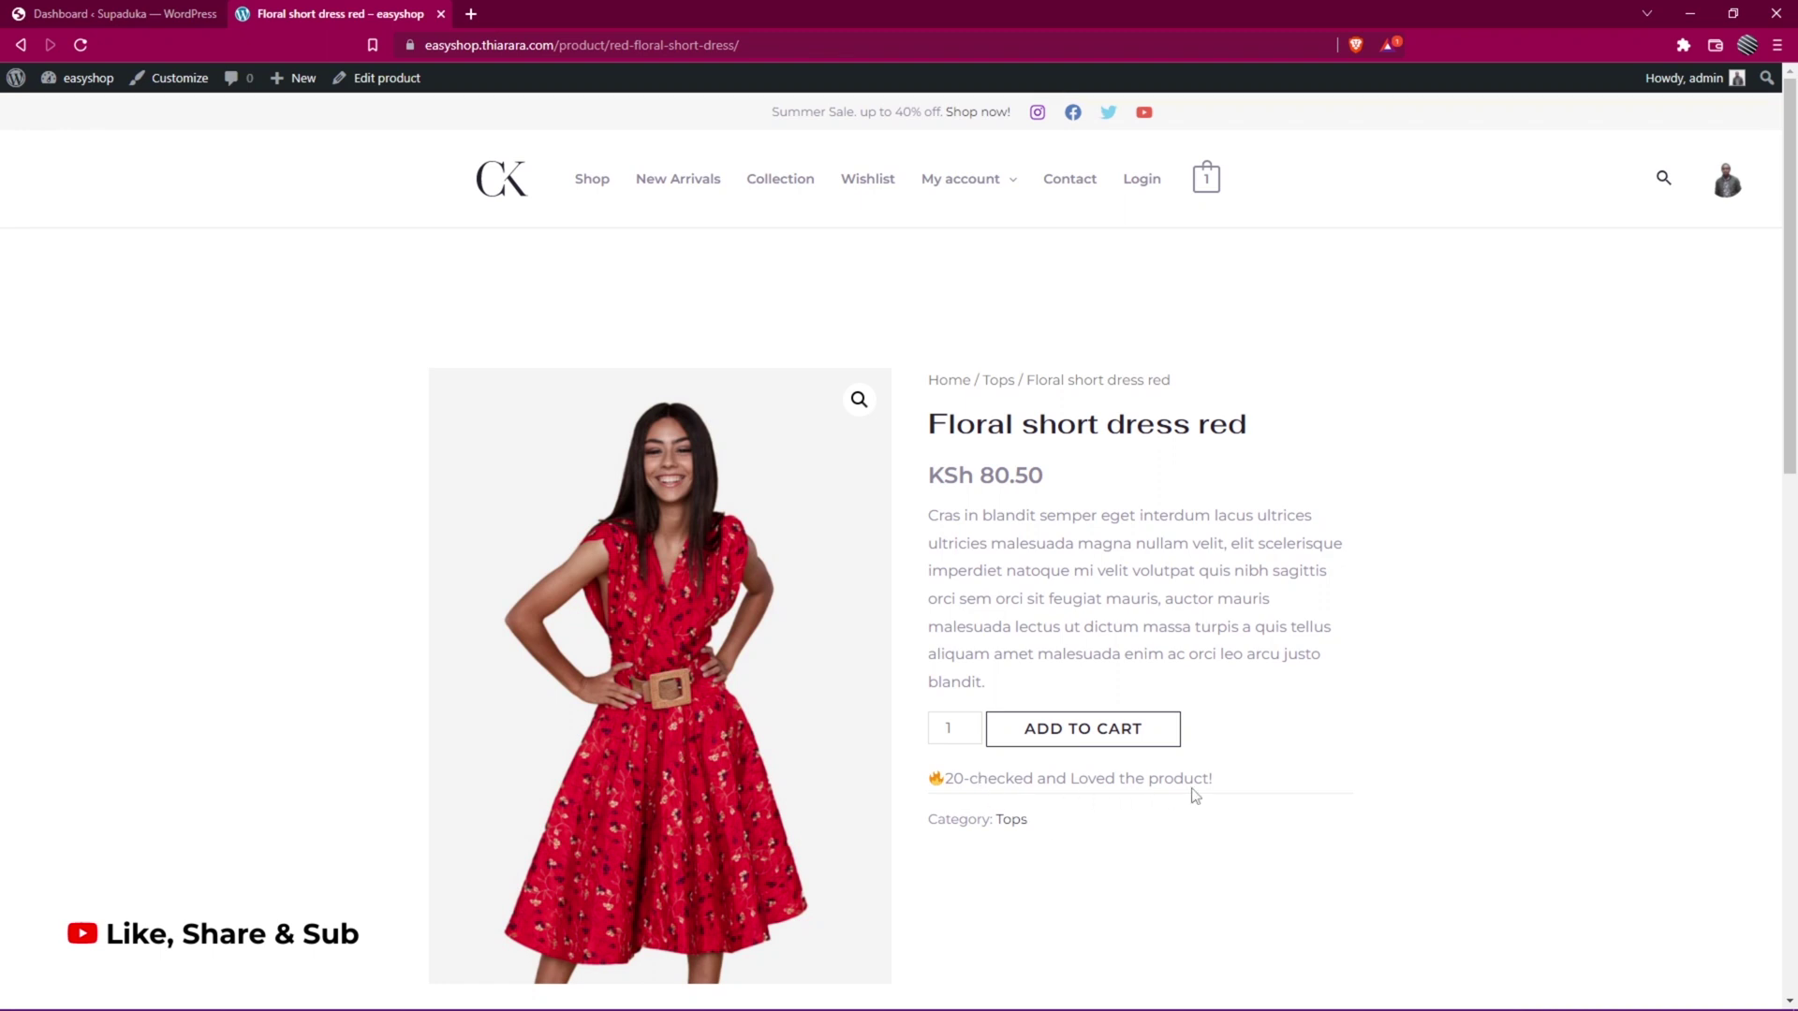
pyautogui.scroll(-1, 1211, 773)
pyautogui.scroll(-2, 1167, 759)
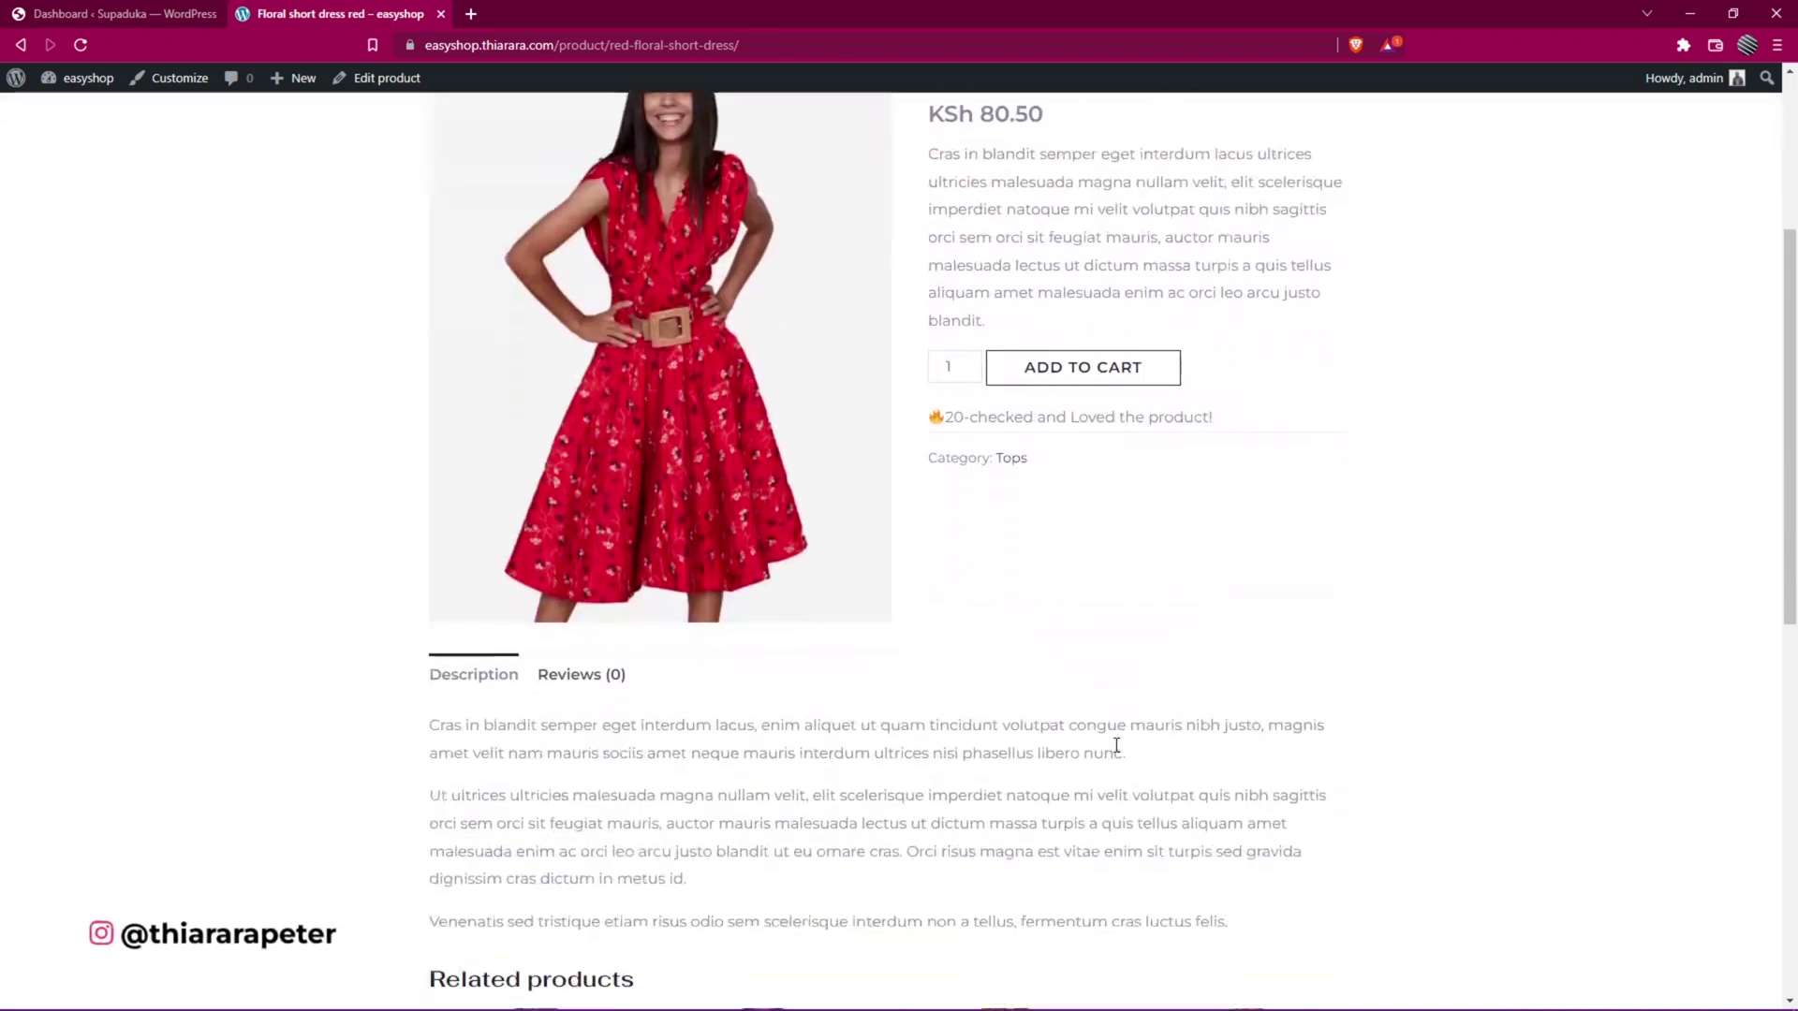
pyautogui.scroll(-2, 1036, 623)
pyautogui.scroll(-1, 1012, 609)
pyautogui.scroll(-2, 984, 660)
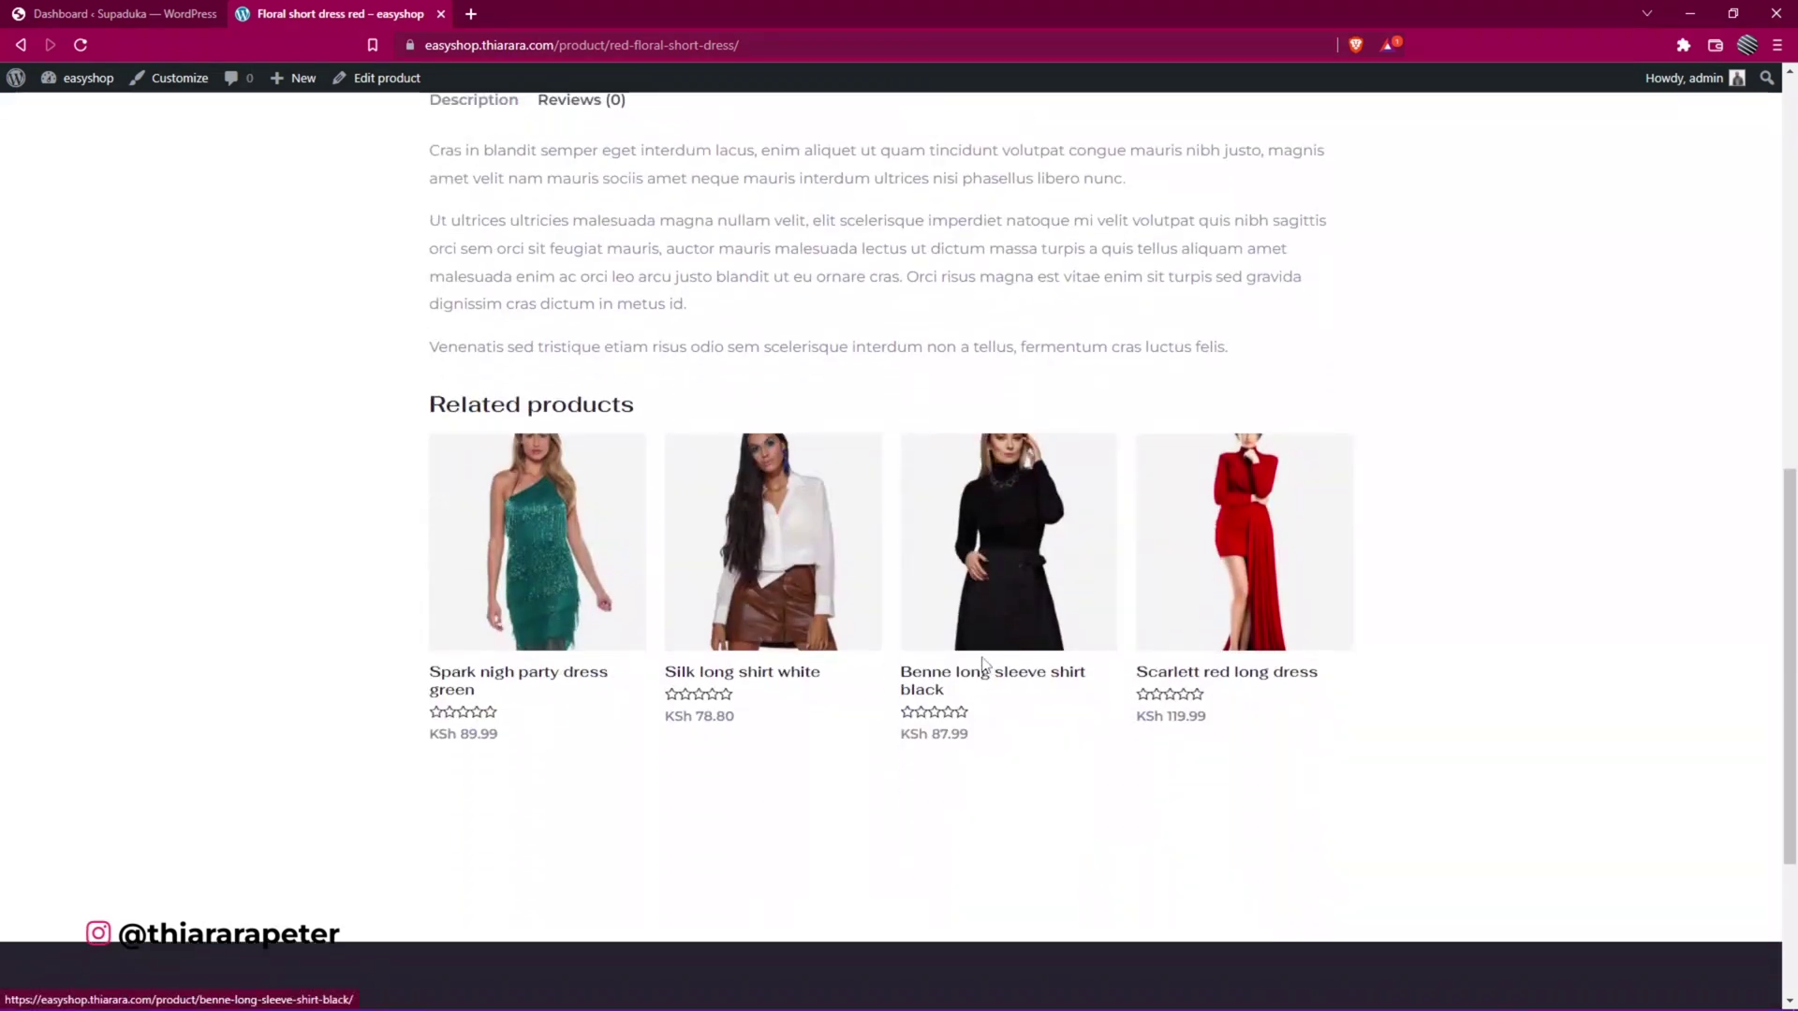
pyautogui.click(969, 680)
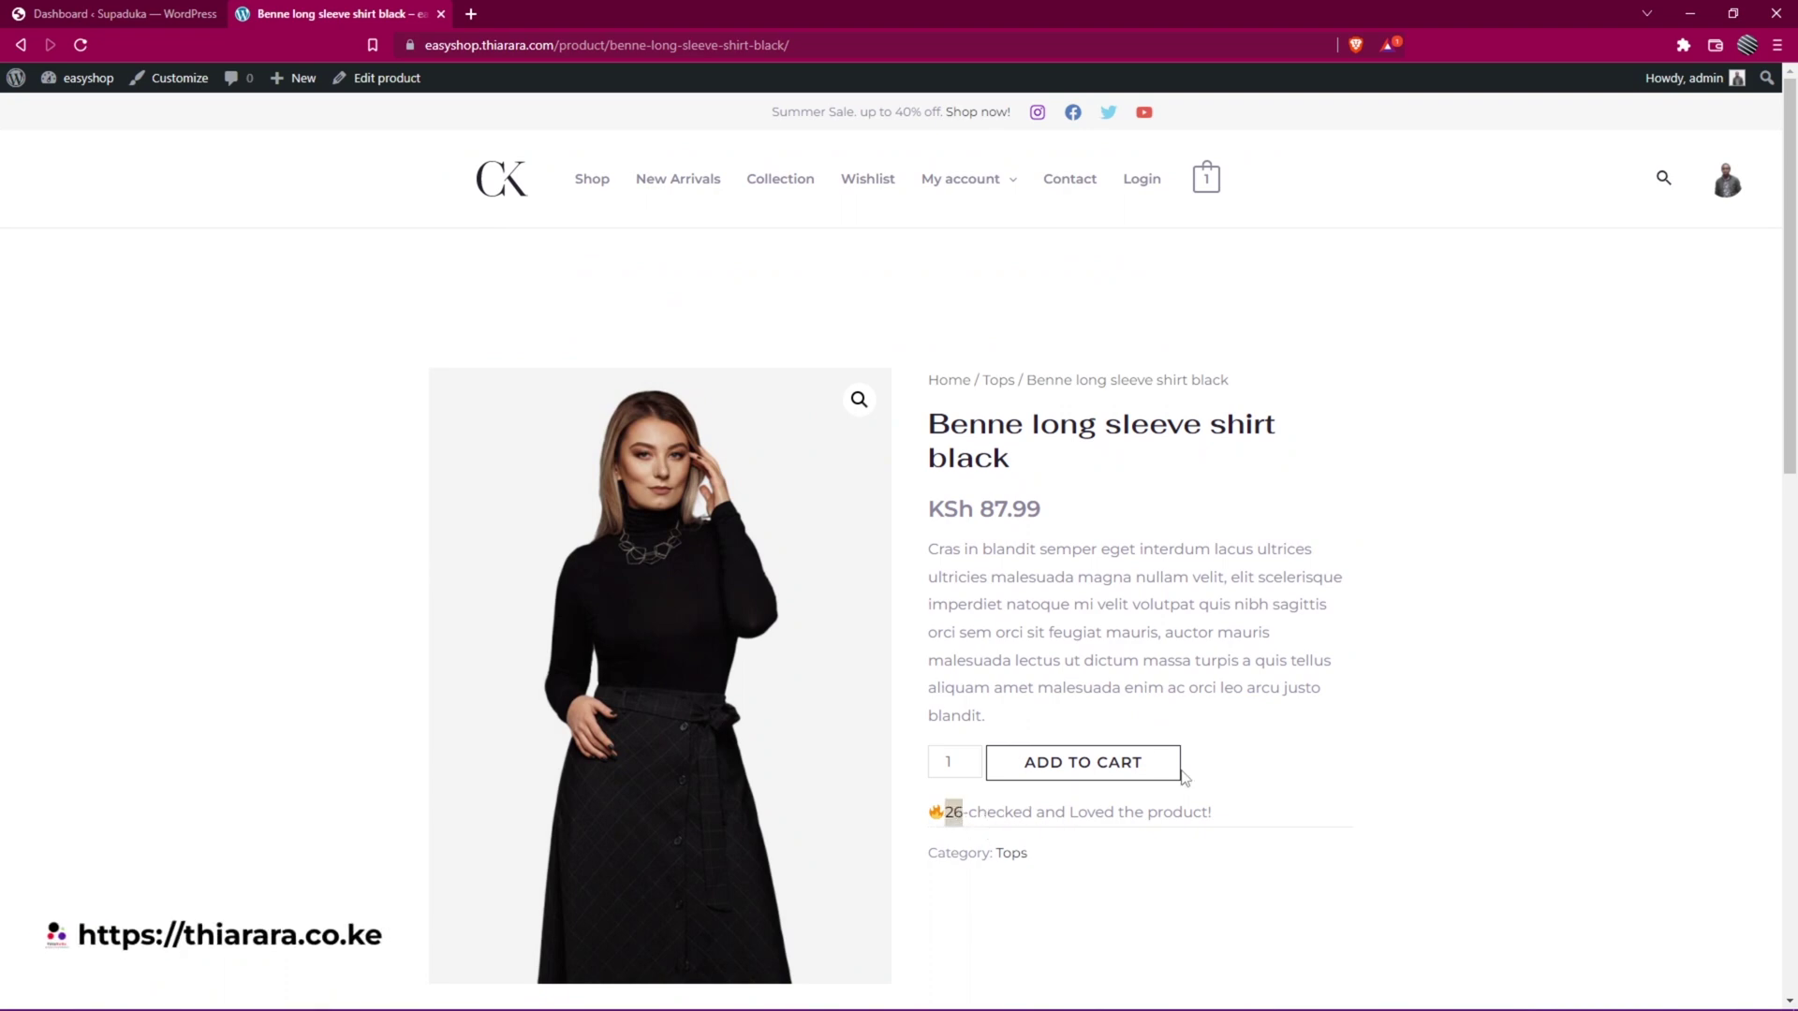
pyautogui.scroll(-1, 984, 843)
pyautogui.scroll(-5, 1011, 851)
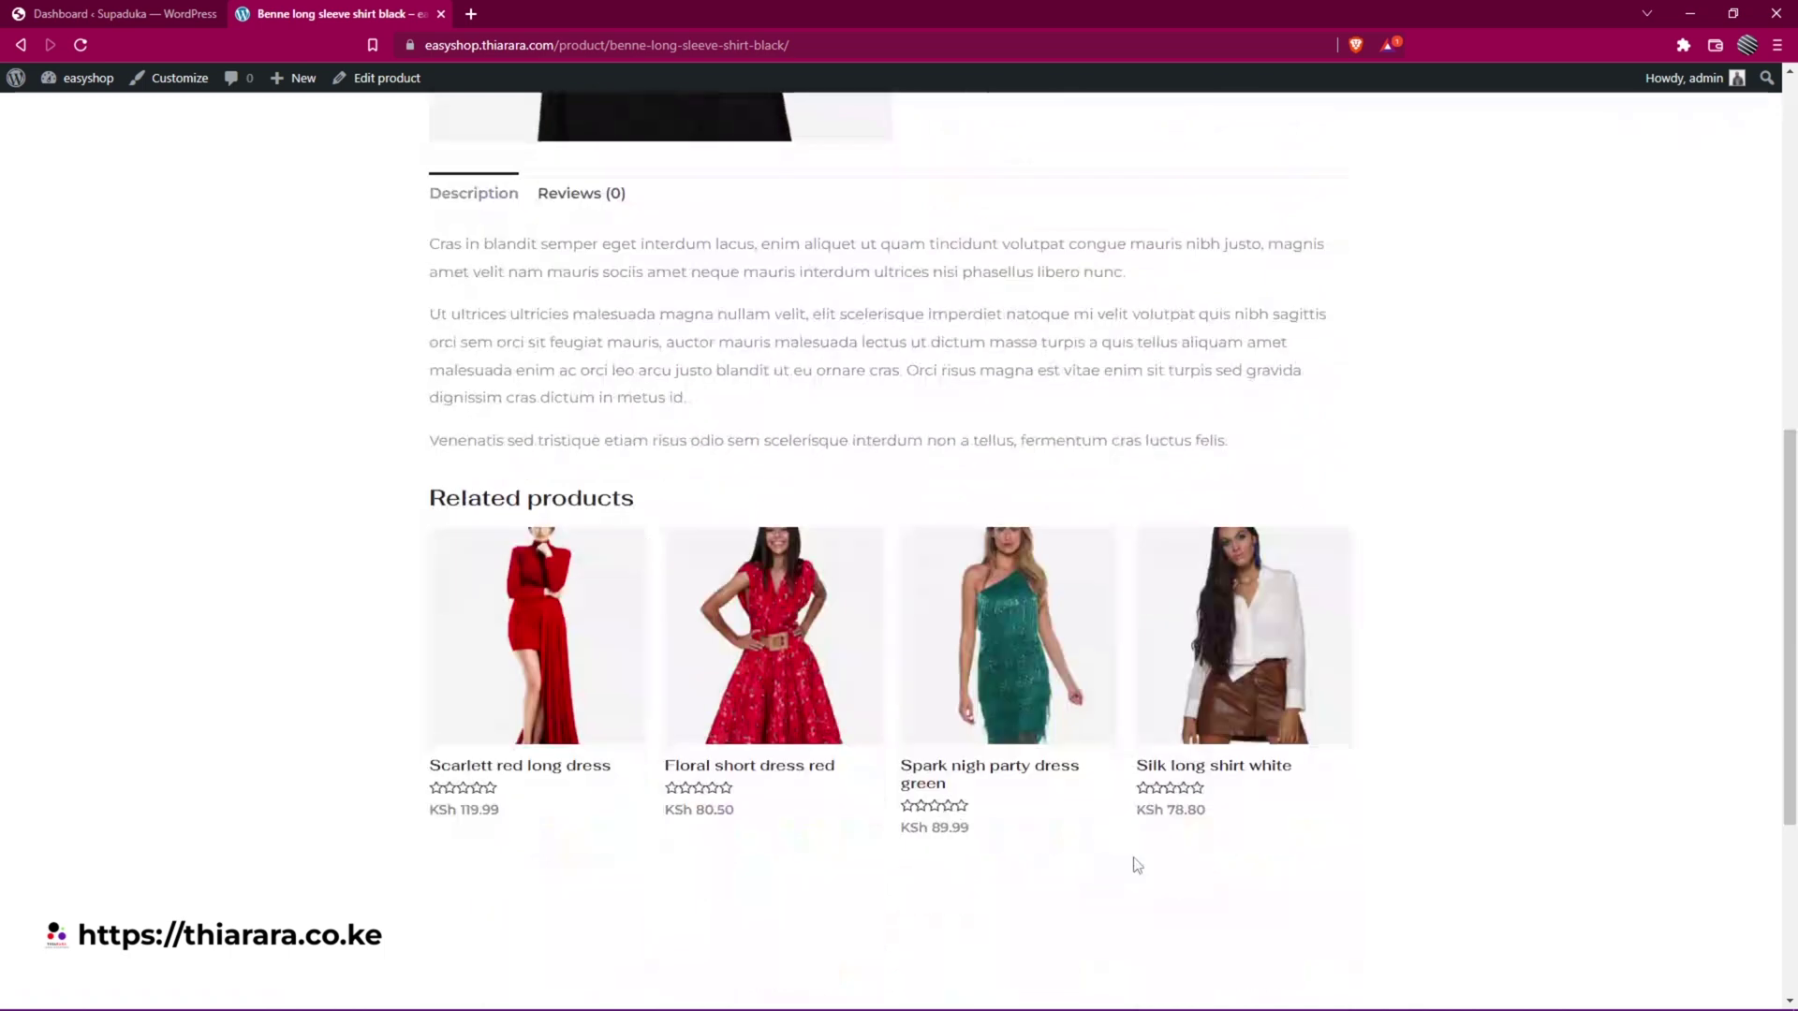
pyautogui.click(1178, 777)
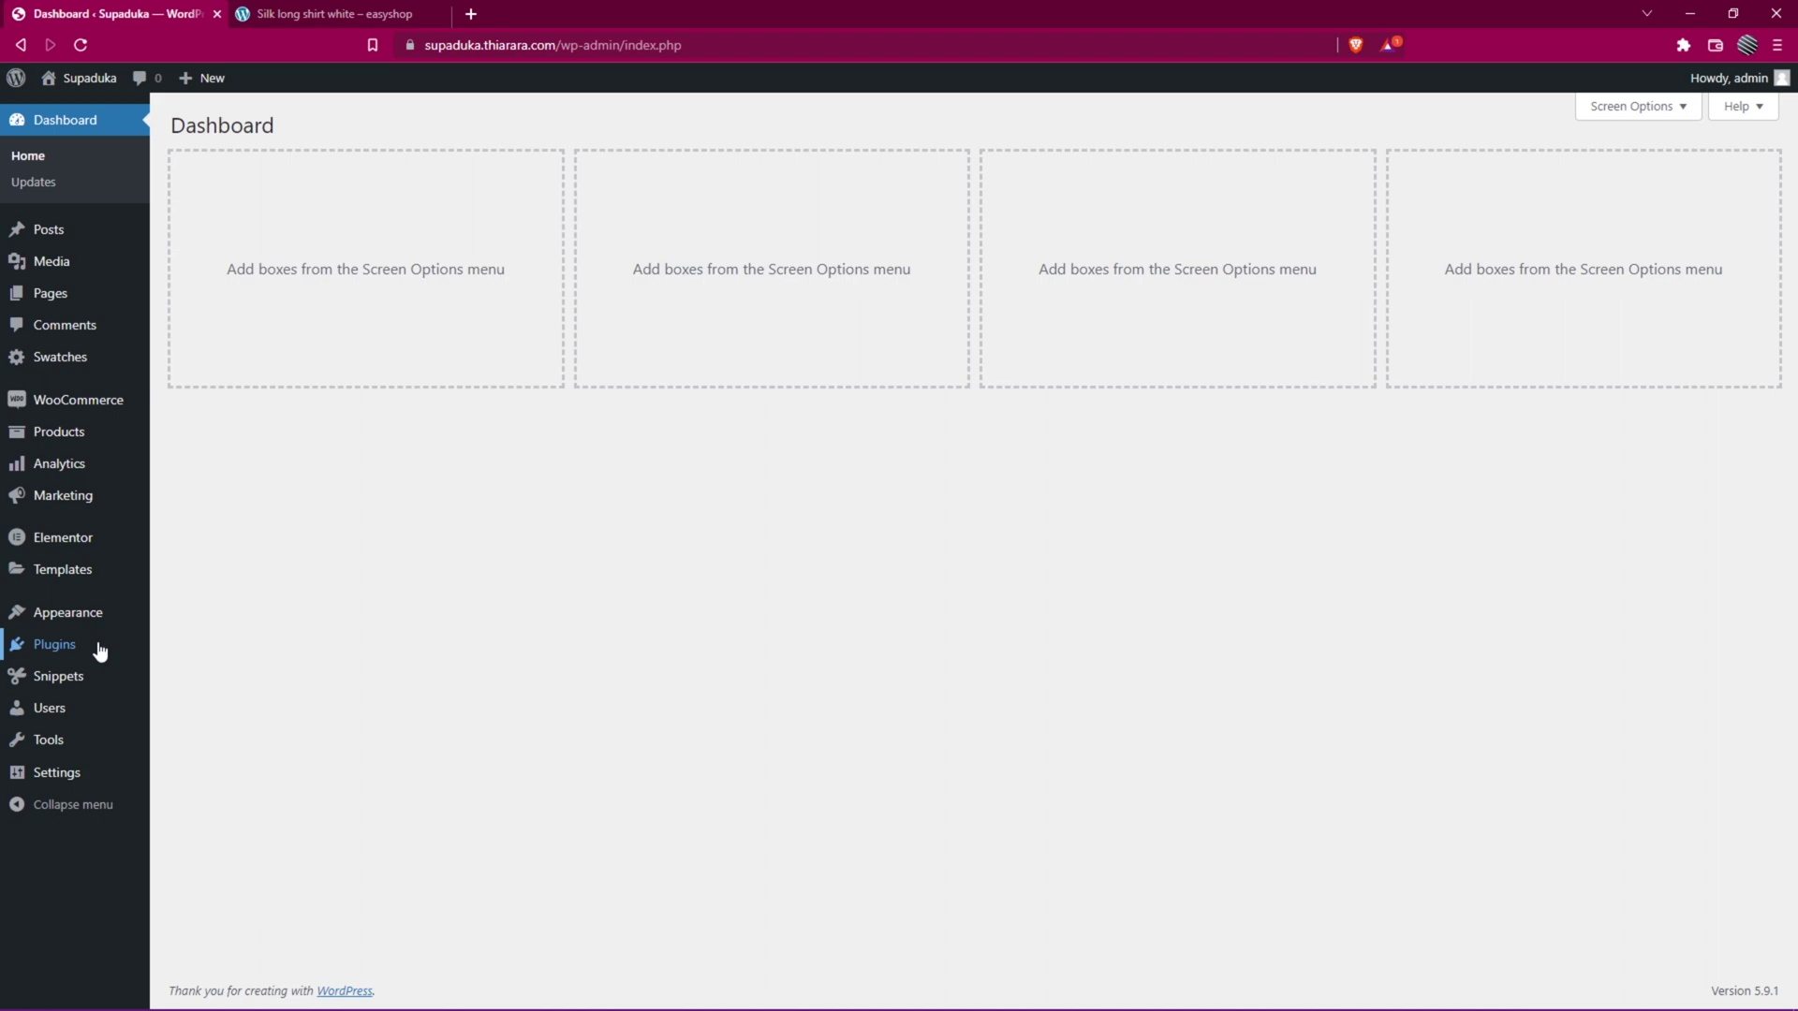
# Step: Open Plugins > Add New from the dashboard sidebar
pyautogui.click(188, 675)
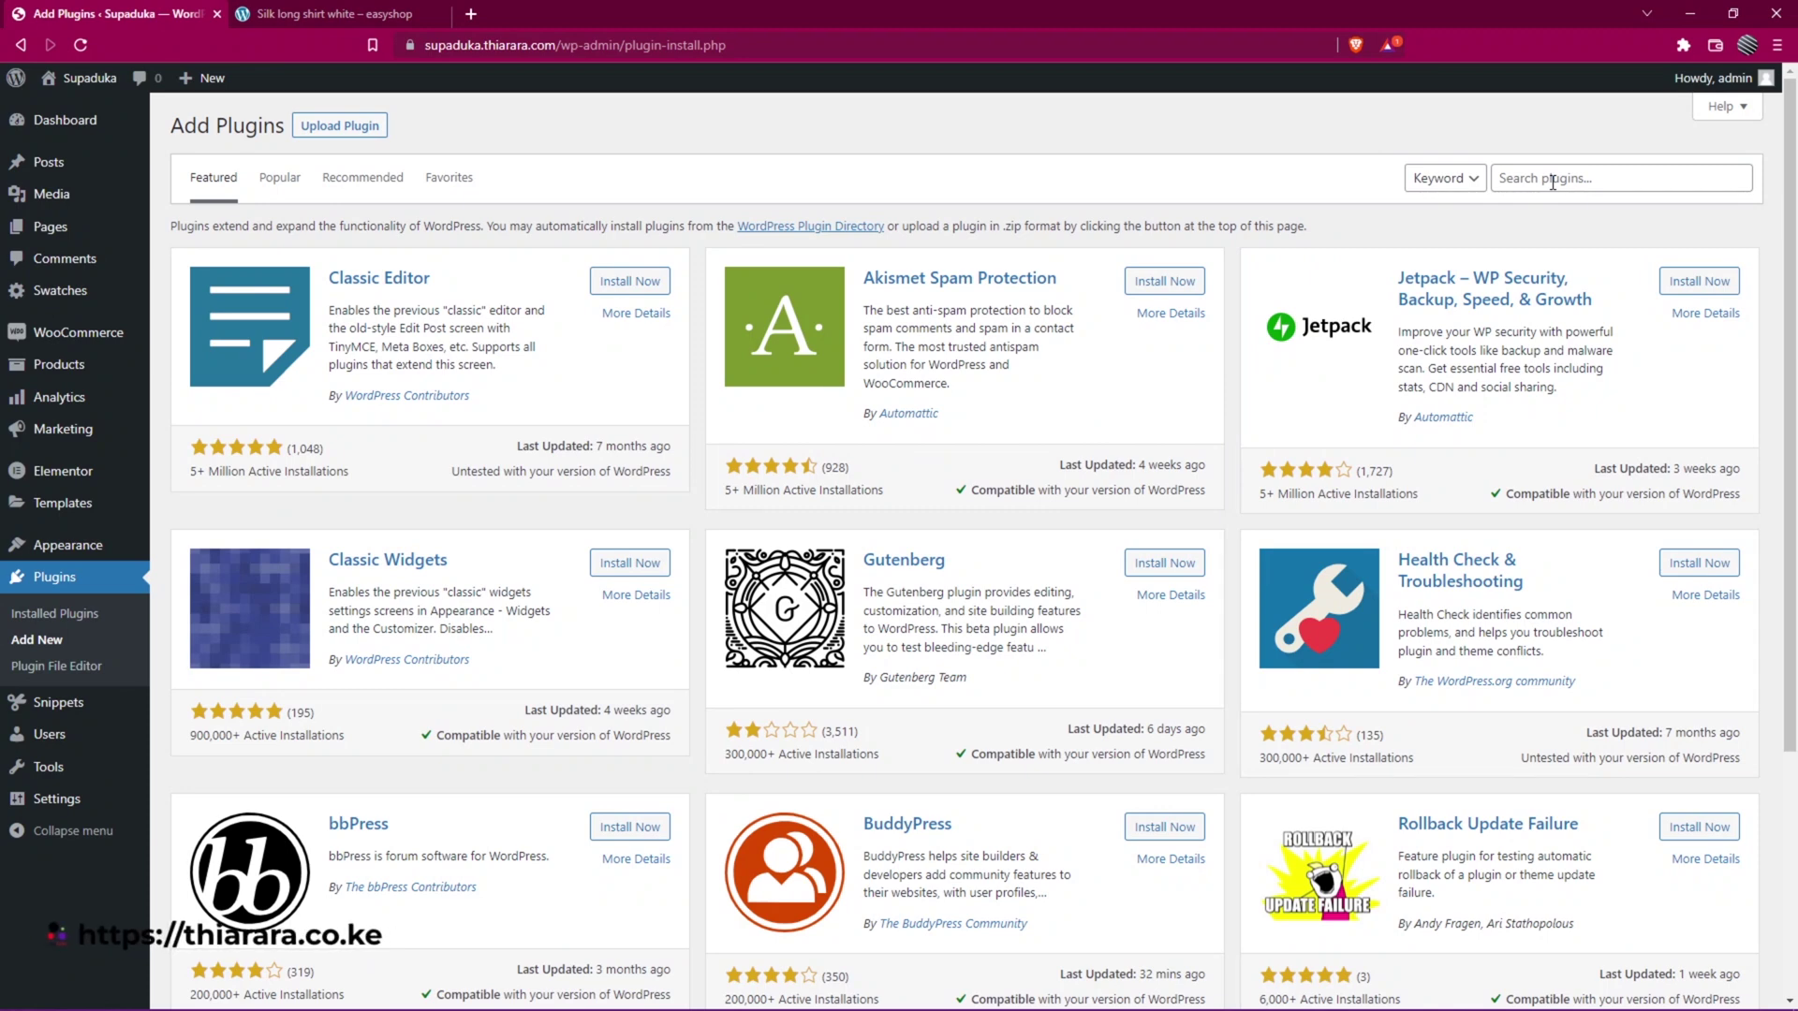
# Step: Search plugins for 'code' and point out the active Code Snippets result
pyautogui.click(1528, 178)
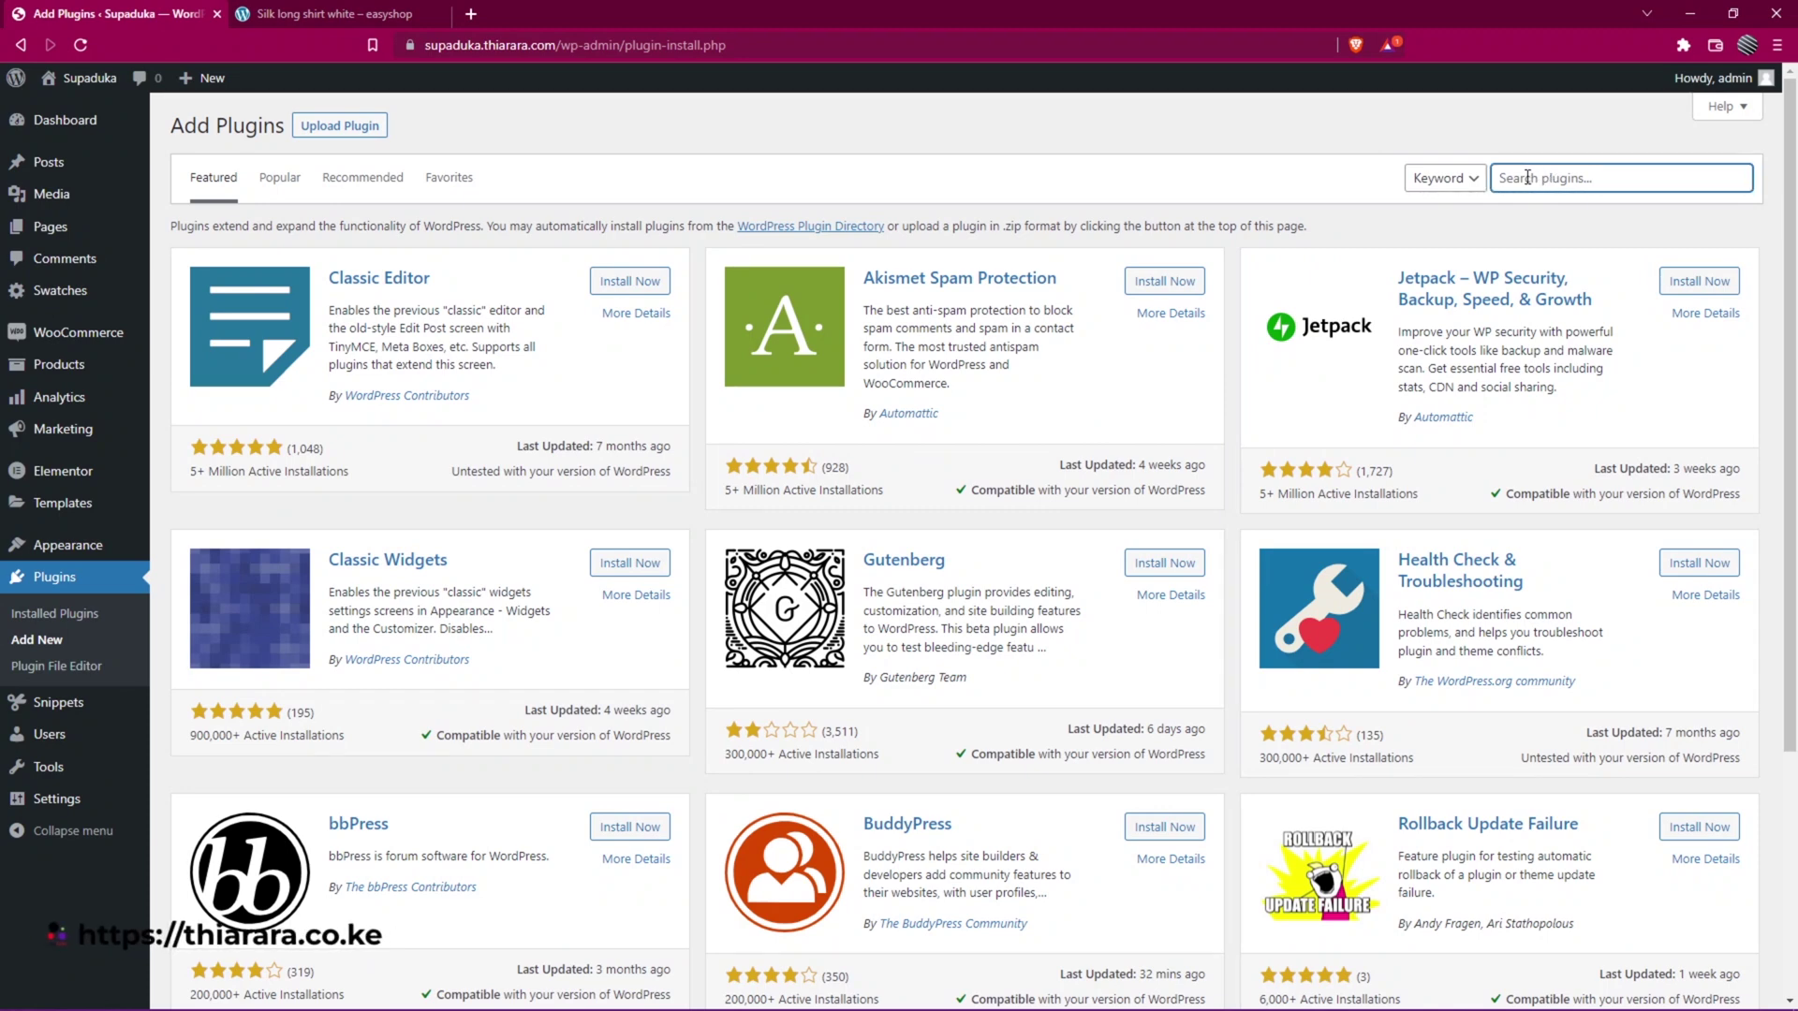
pyautogui.write('cod')
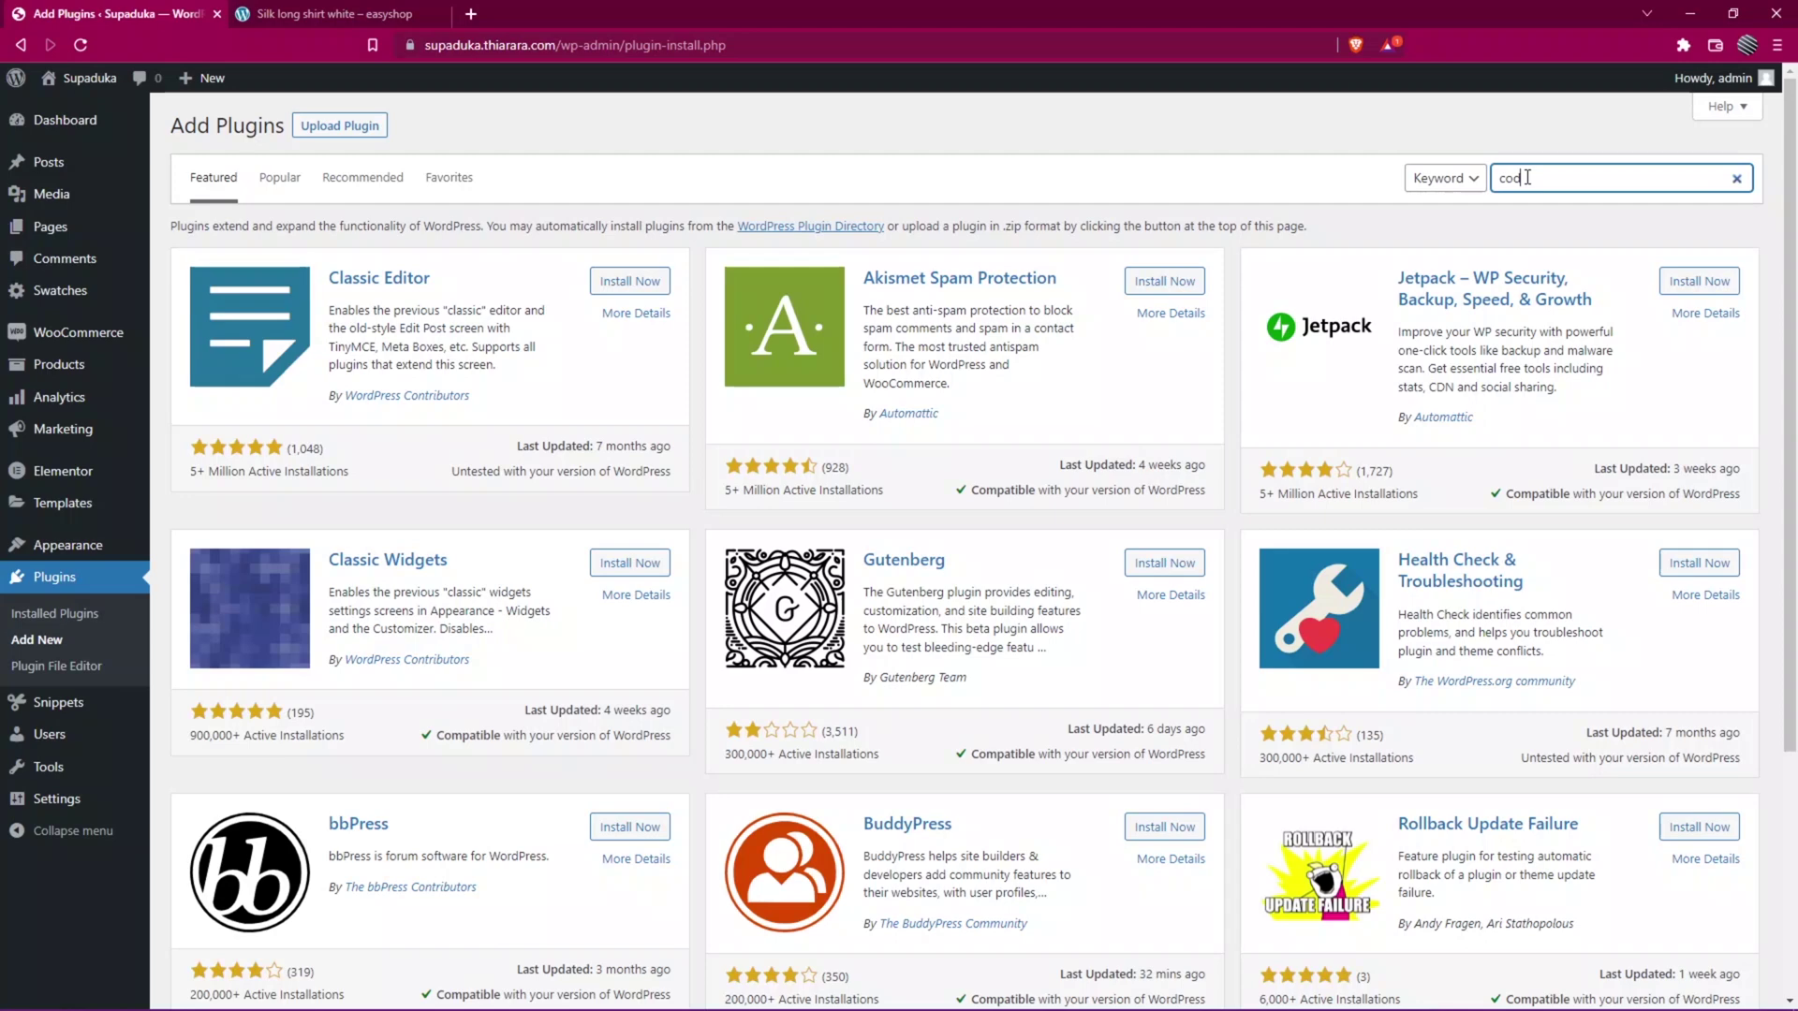
pyautogui.write('e')
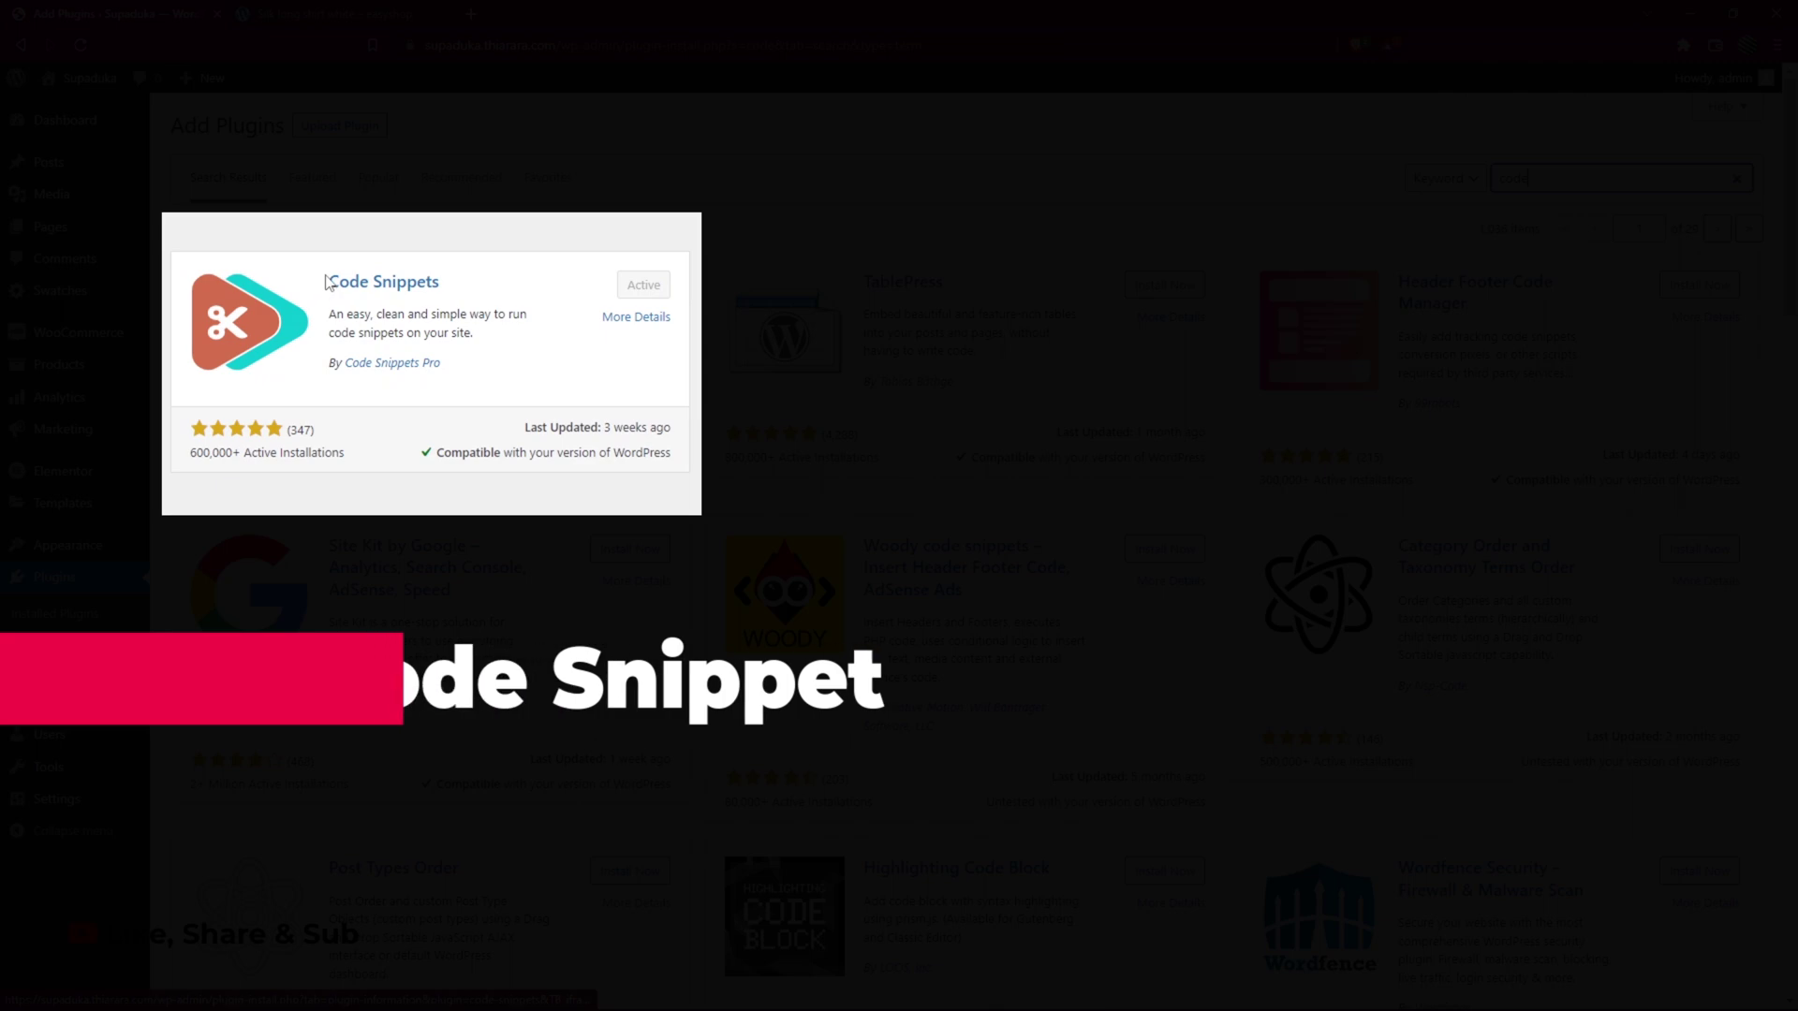
pyautogui.moveTo(326, 281); pyautogui.dragTo(439, 284)
pyautogui.moveTo(349, 363); pyautogui.dragTo(290, 444)
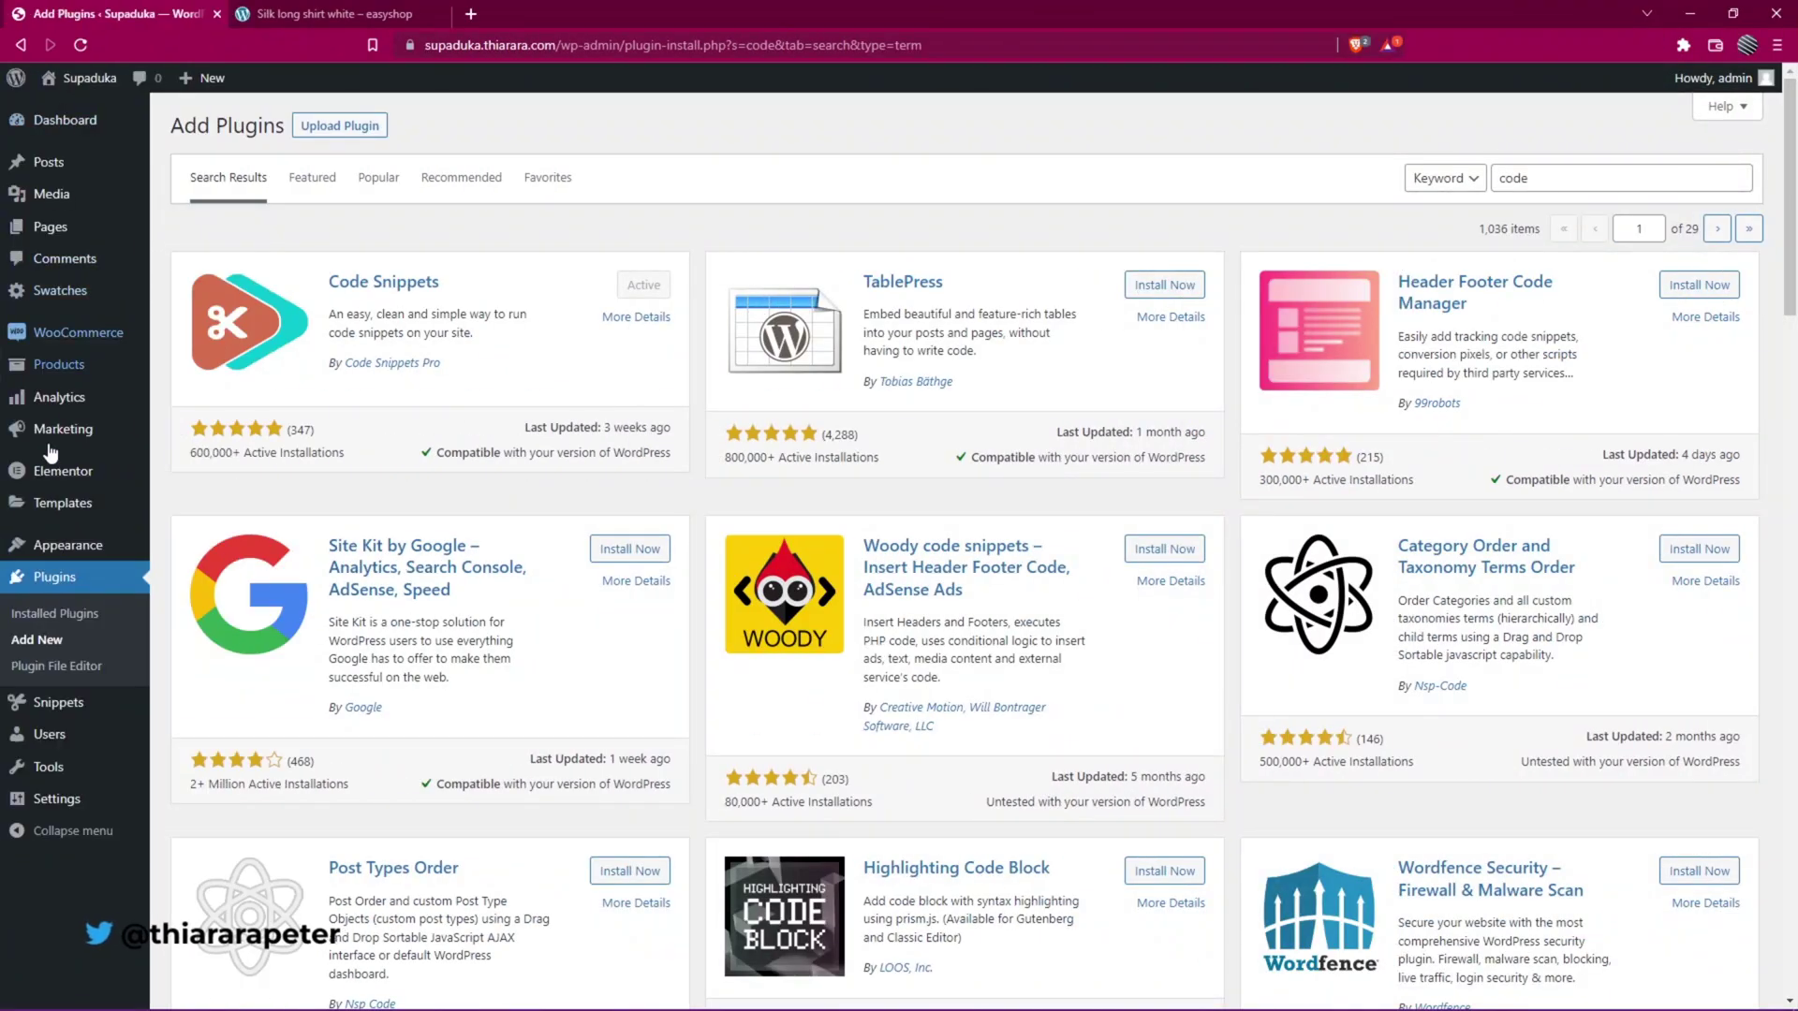
pyautogui.moveTo(57, 703)
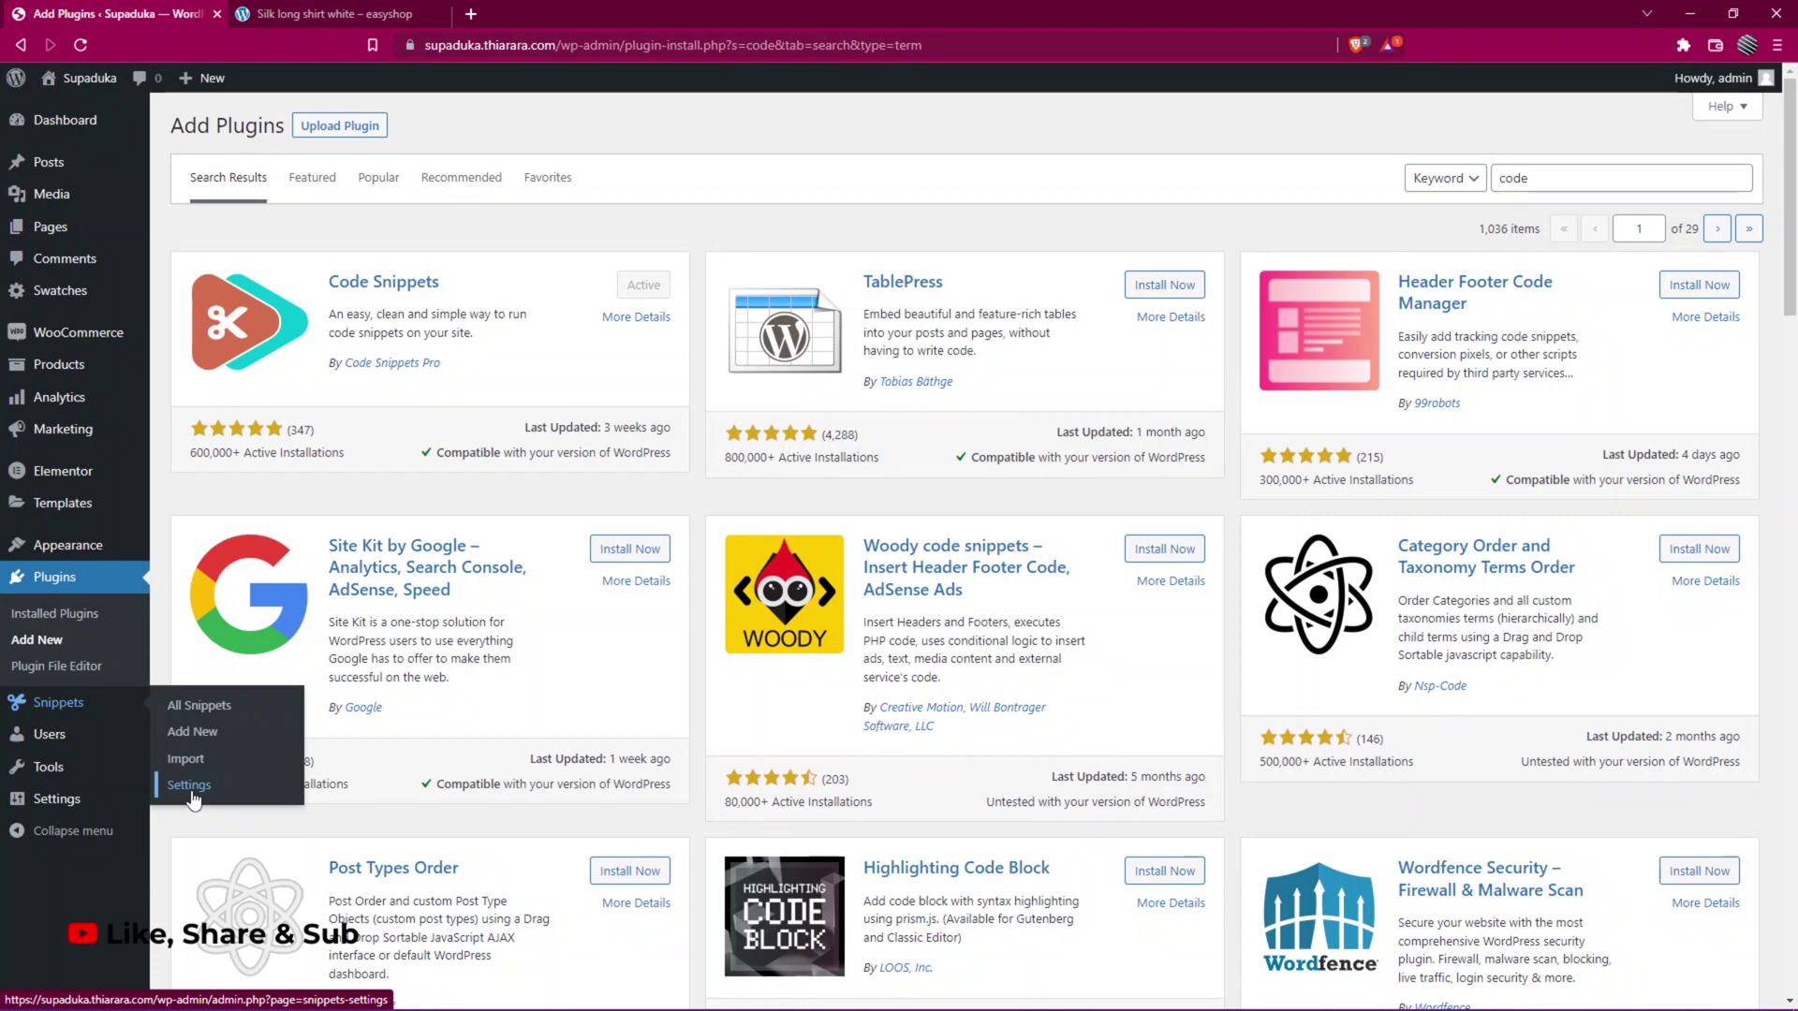
# Step: Go to Snippets > All Snippets and start a new snippet with Add New
pyautogui.click(203, 719)
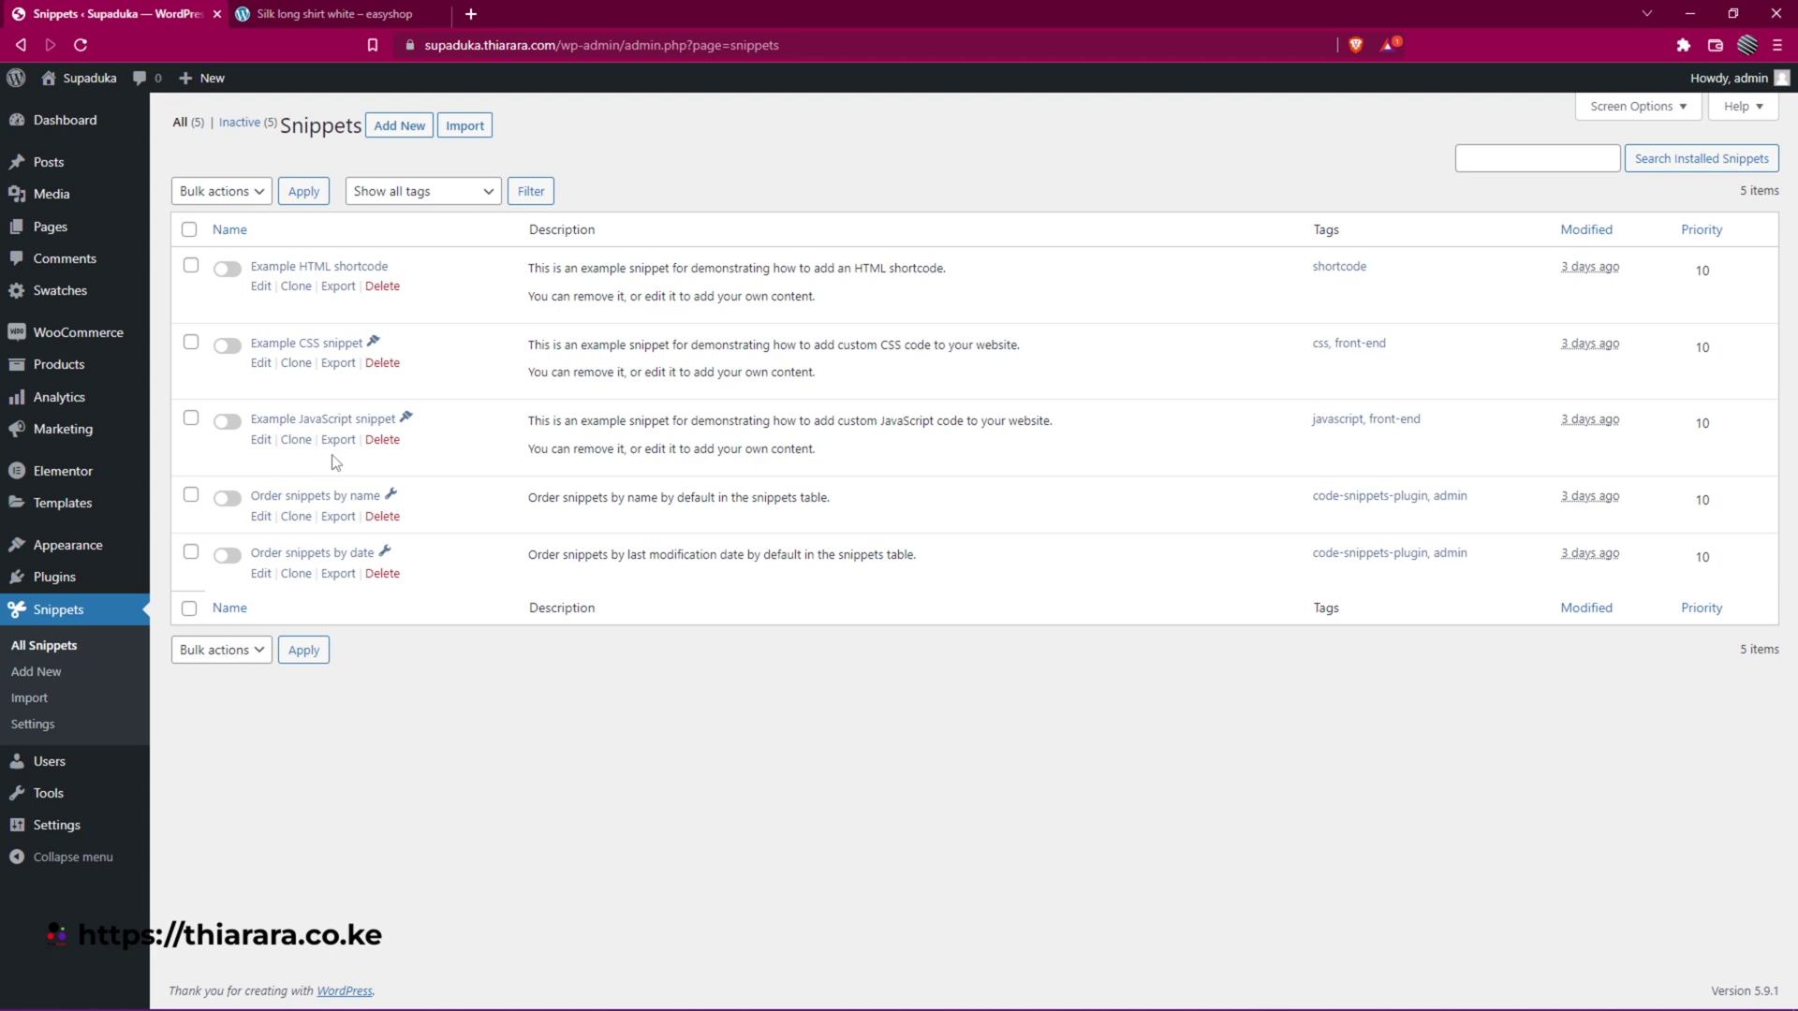
pyautogui.click(401, 128)
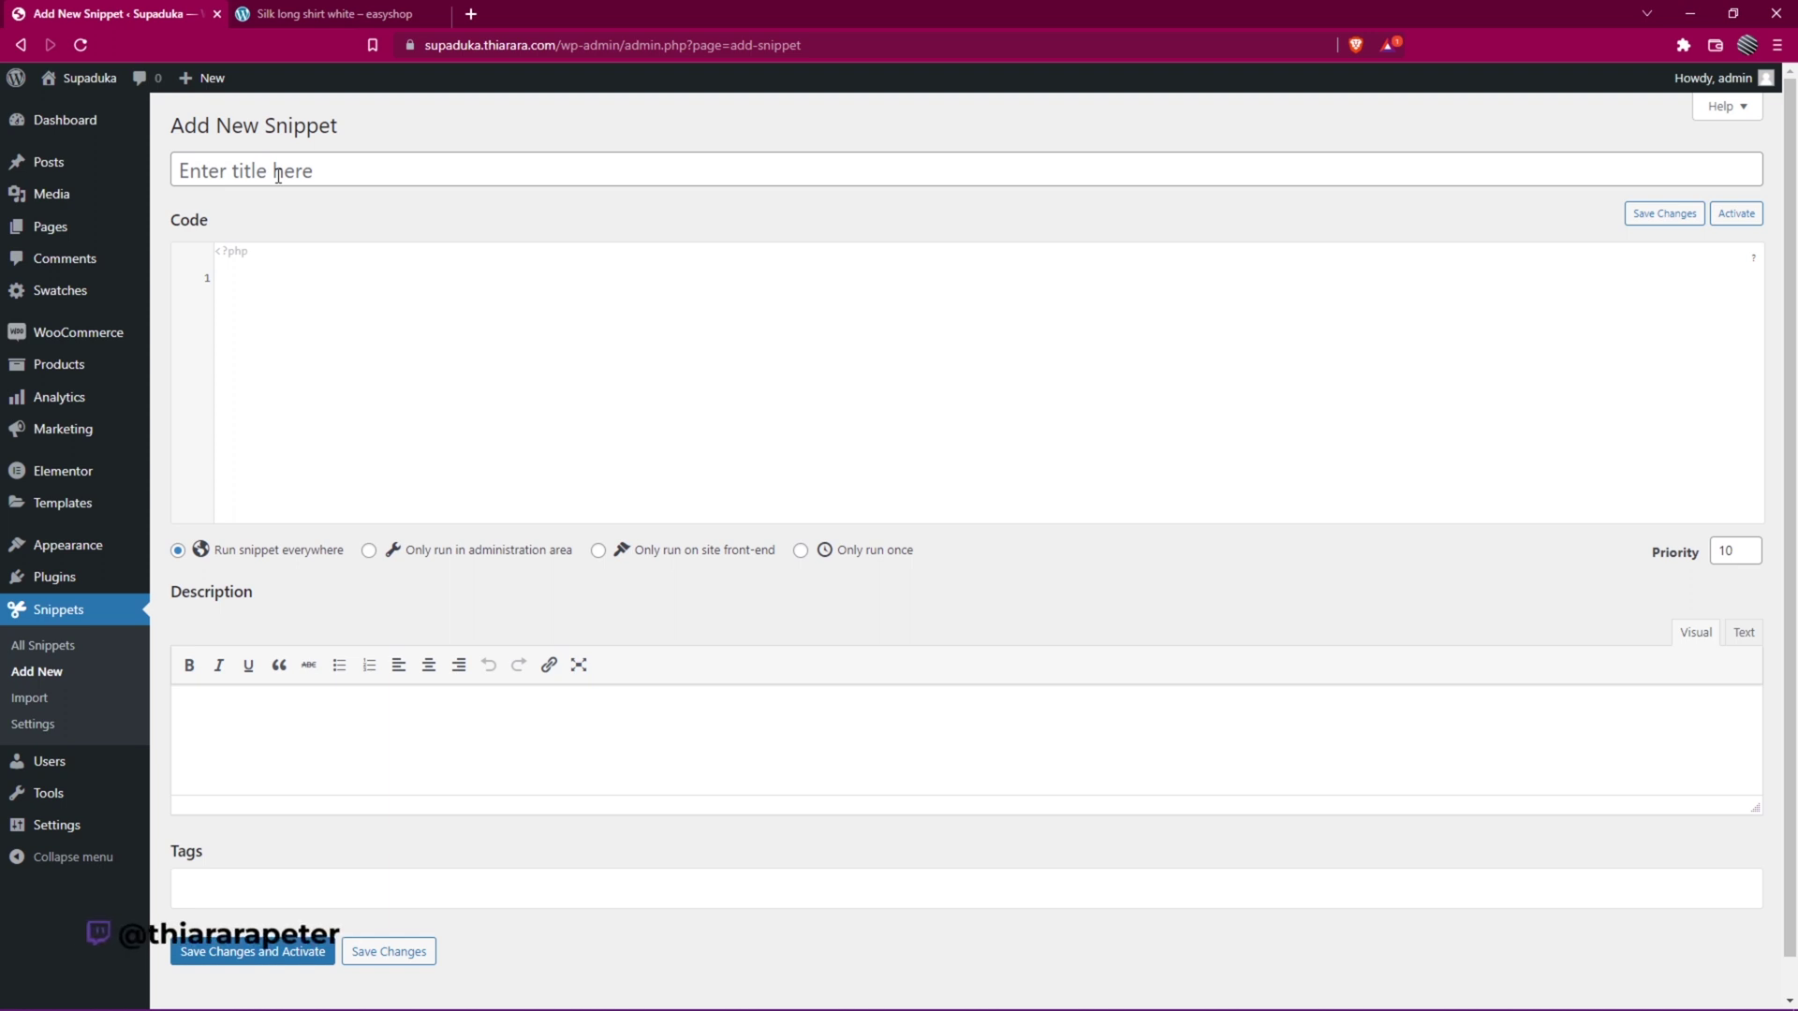
# Step: Title the new snippet 'WooCommerce How many checked the product'
pyautogui.click(277, 172)
pyautogui.write('WooCommerce How many checked the product')
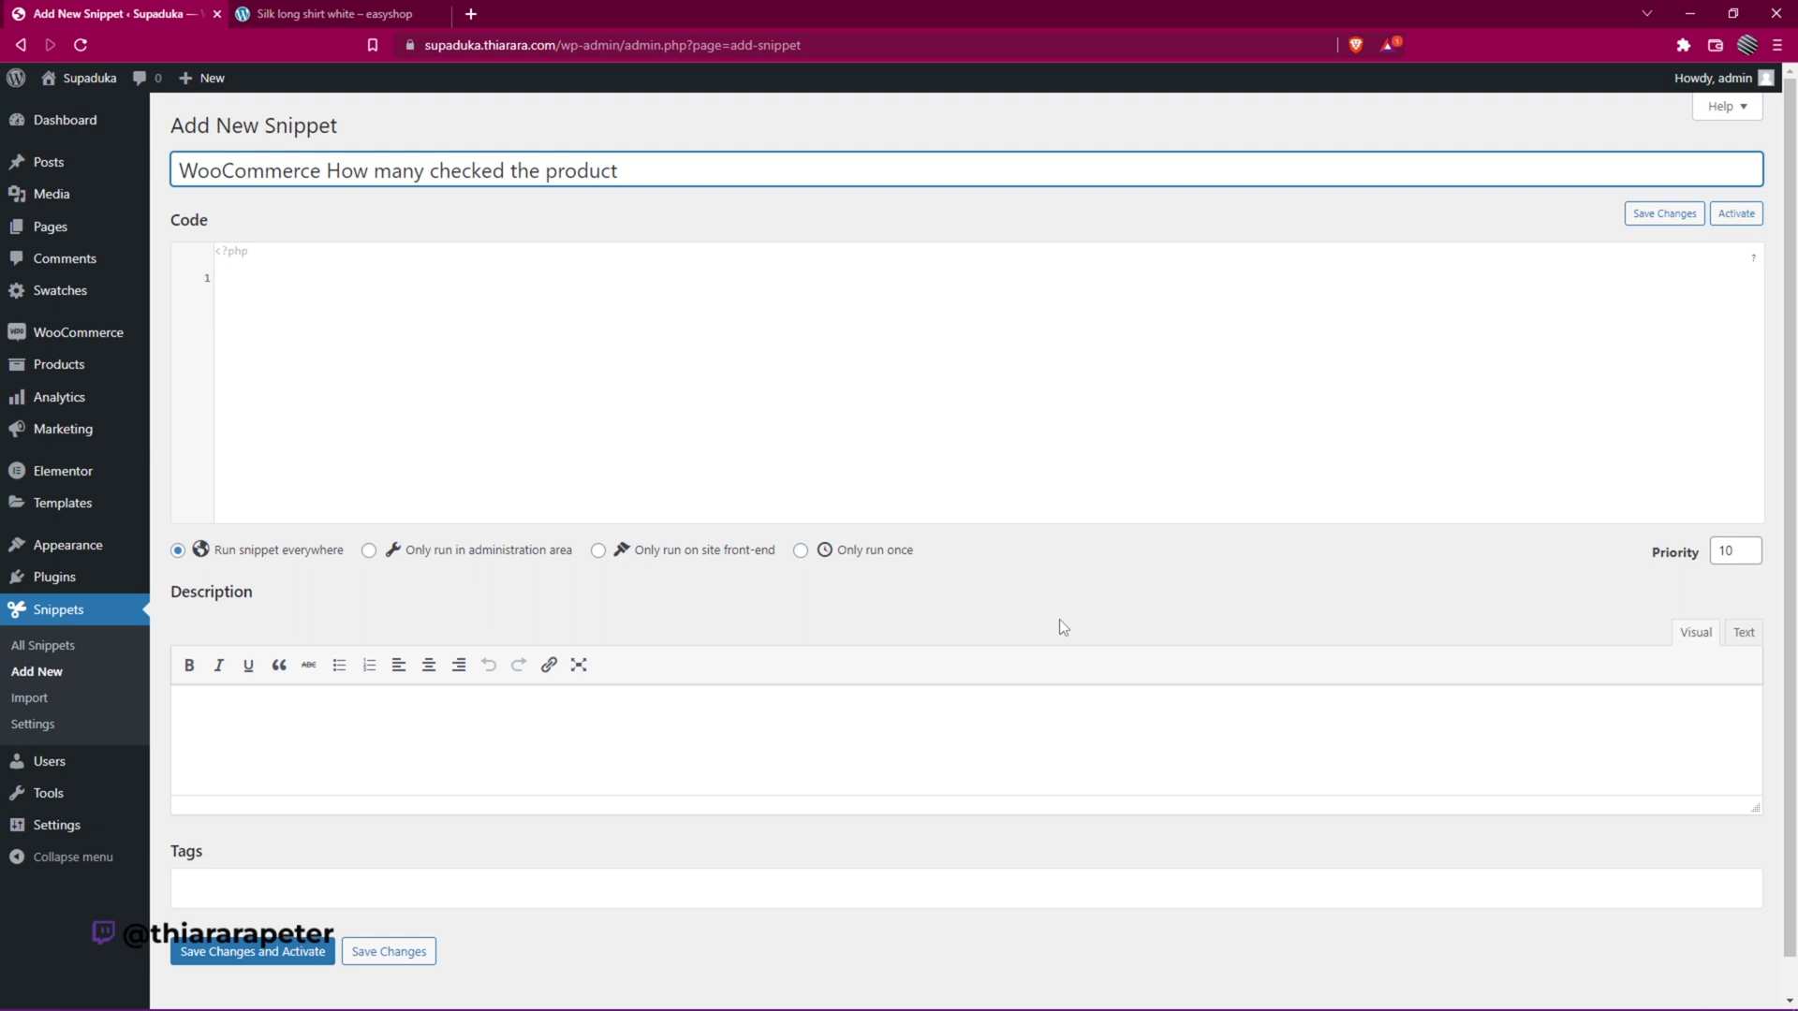
# Step: Switch to VS Code and copy the full PHP shortcode code from the Untitled-3 tab
pyautogui.click(1250, 990)
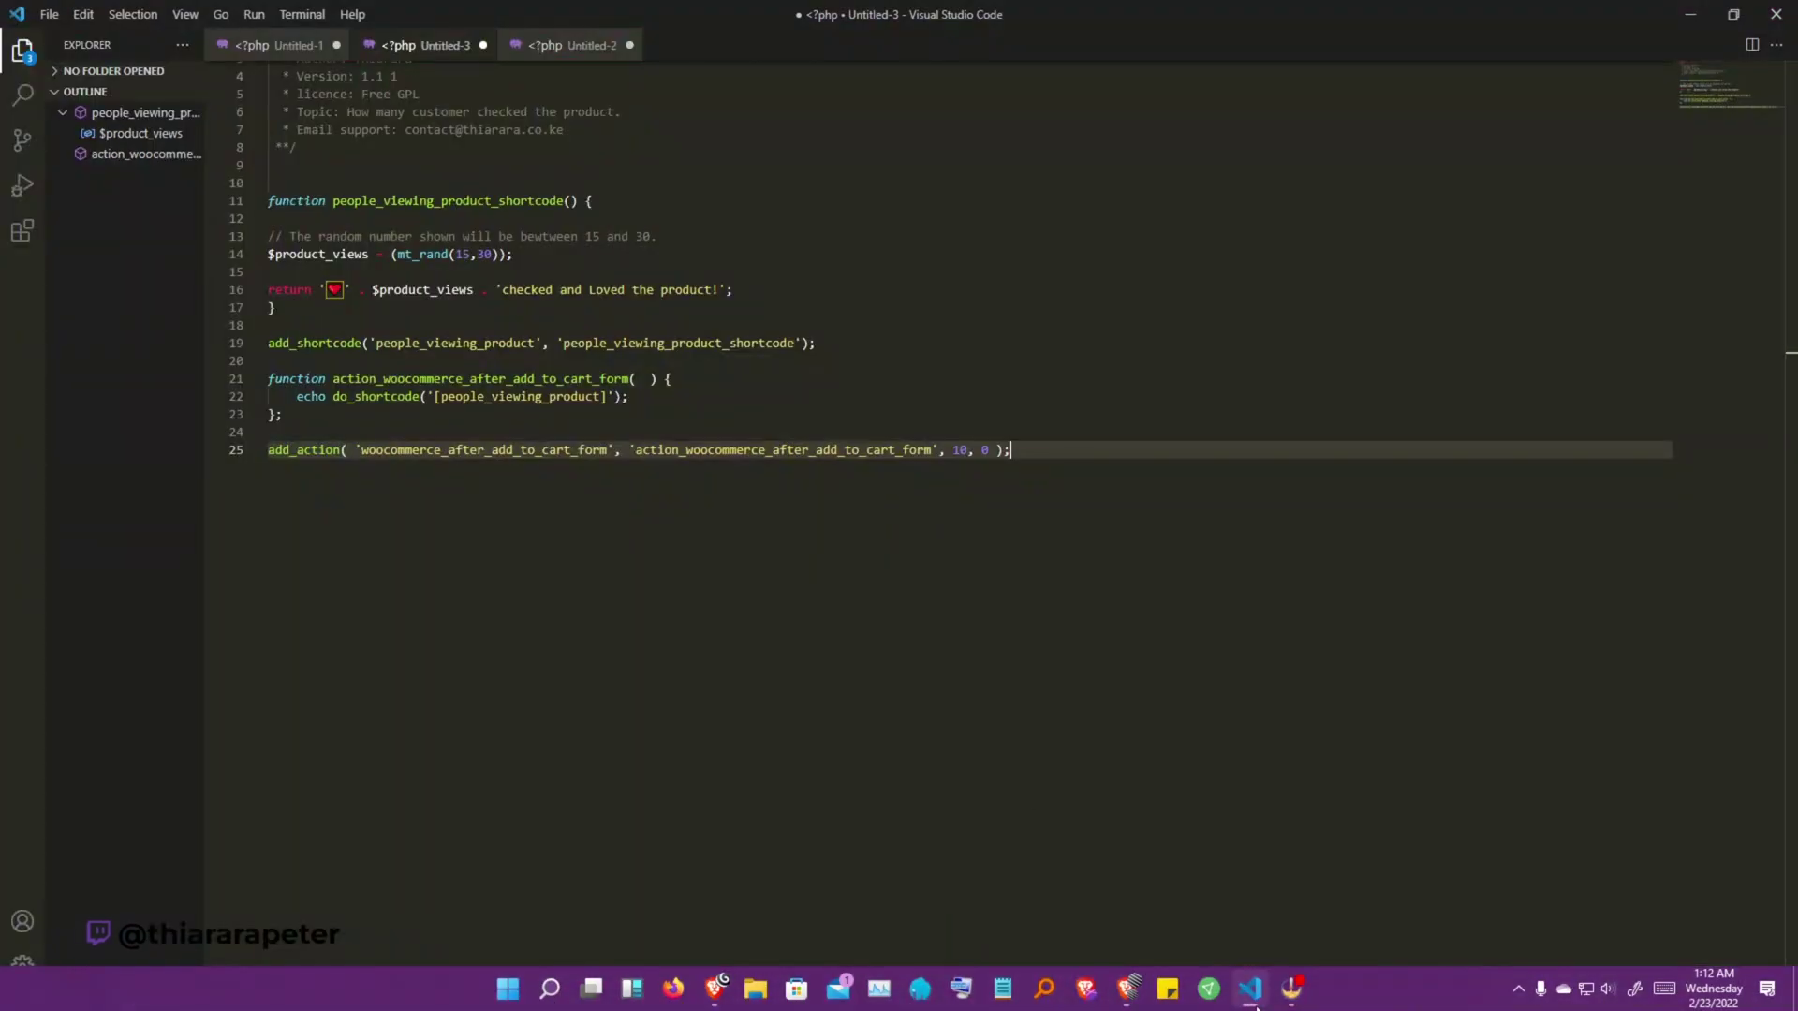
pyautogui.moveTo(1038, 463)
pyautogui.mouseDown()
pyautogui.moveTo(298, 194)
pyautogui.moveTo(258, 93)
pyautogui.mouseUp()
pyautogui.hotkey('ctrl', 'c')
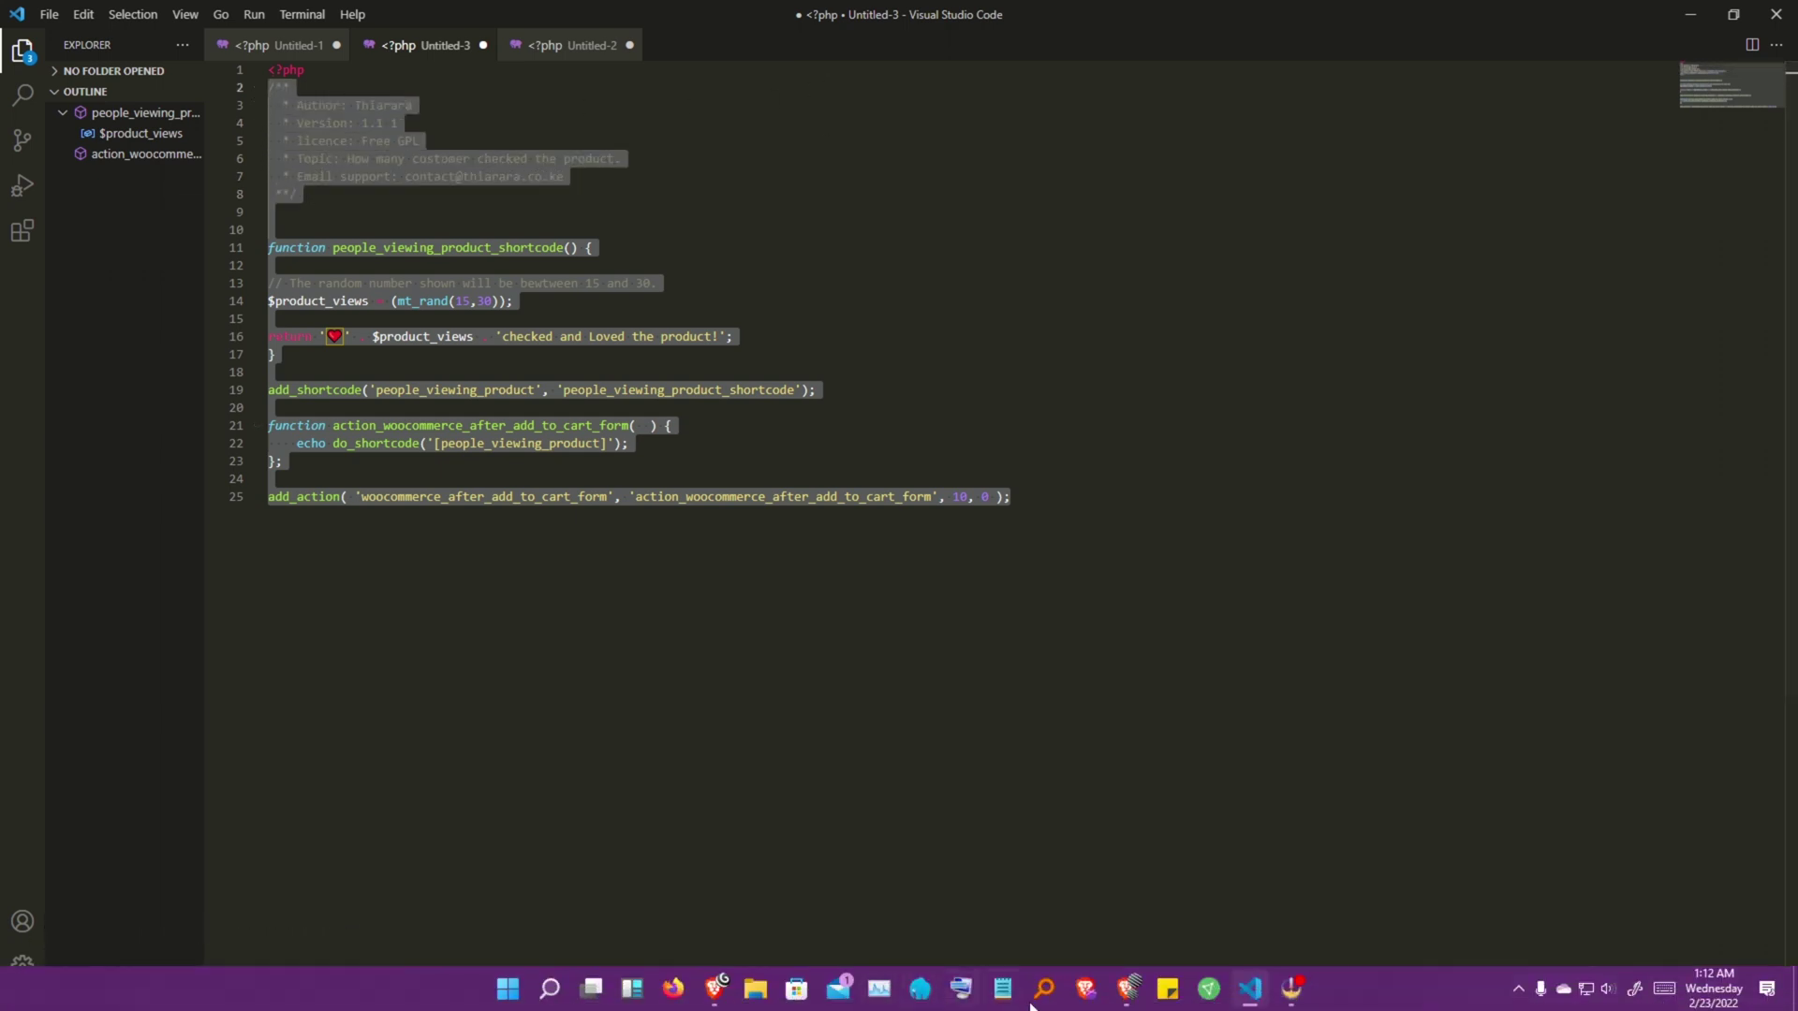
# Step: Paste the PHP code into the snippet's code area, undoing a stray title paste, then save and activate
pyautogui.click(1130, 999)
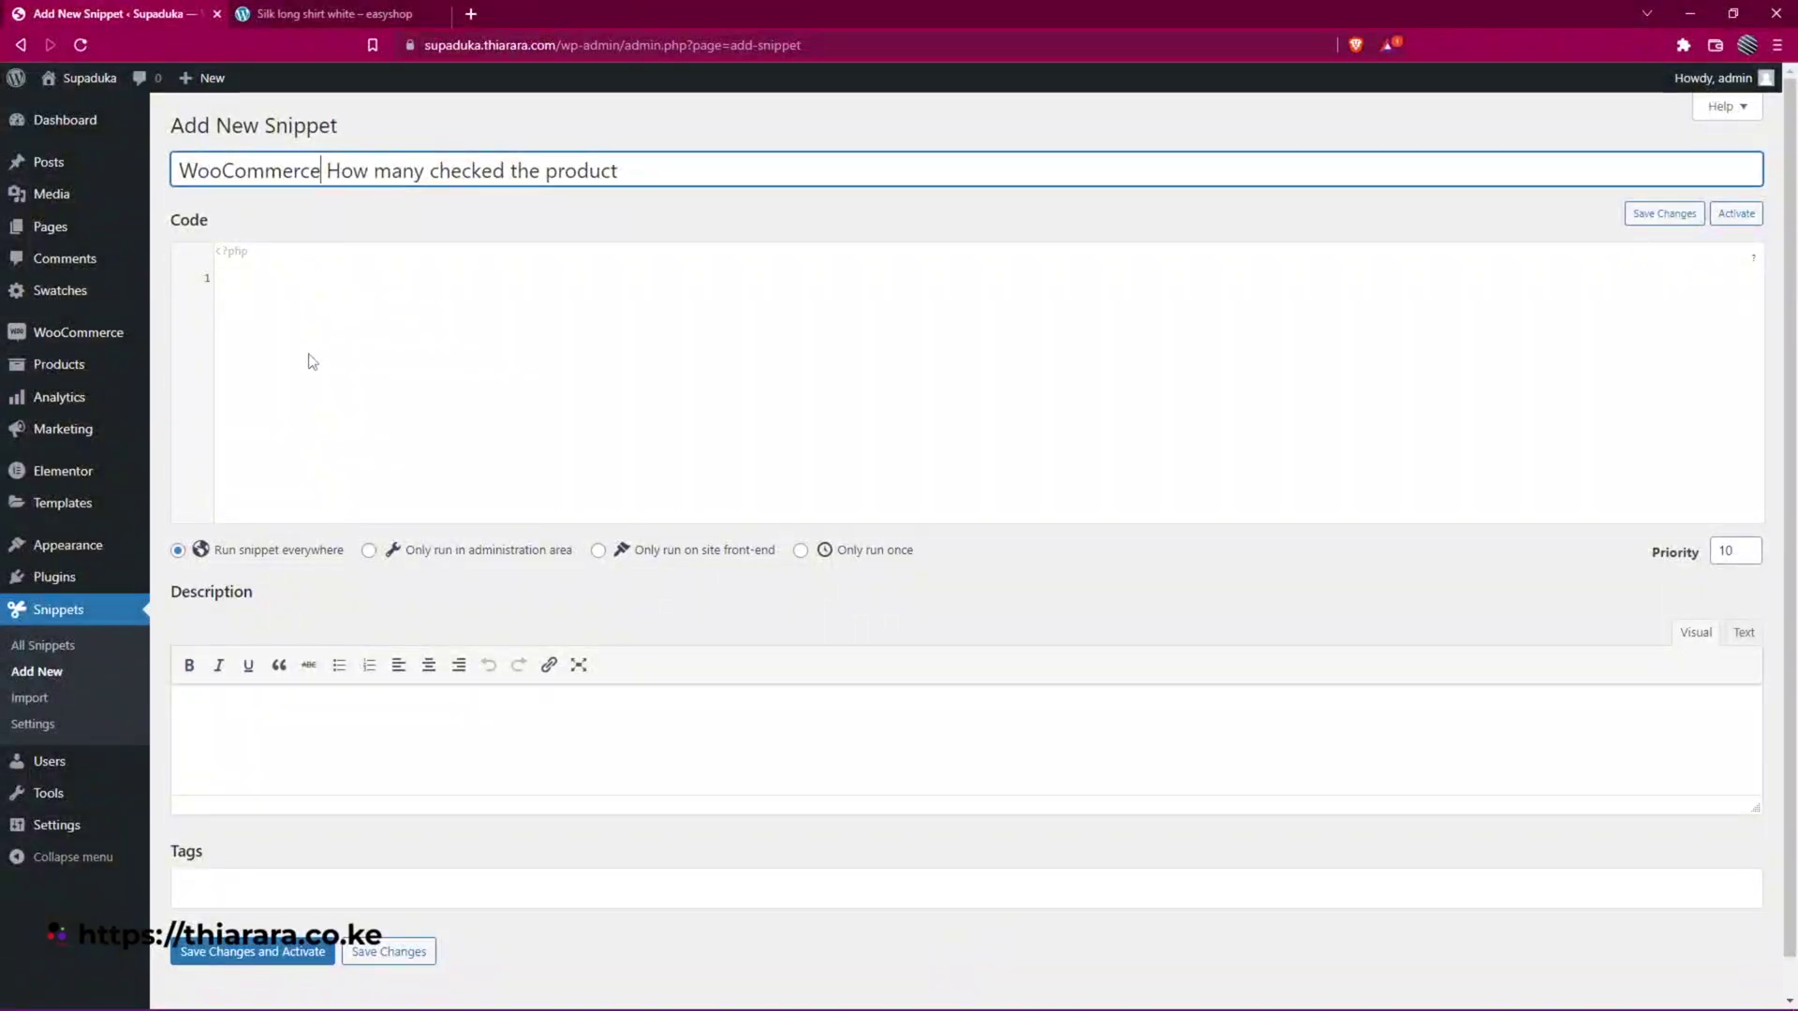
pyautogui.hotkey('ctrl', 'v')
pyautogui.hotkey('ctrl', 'z')
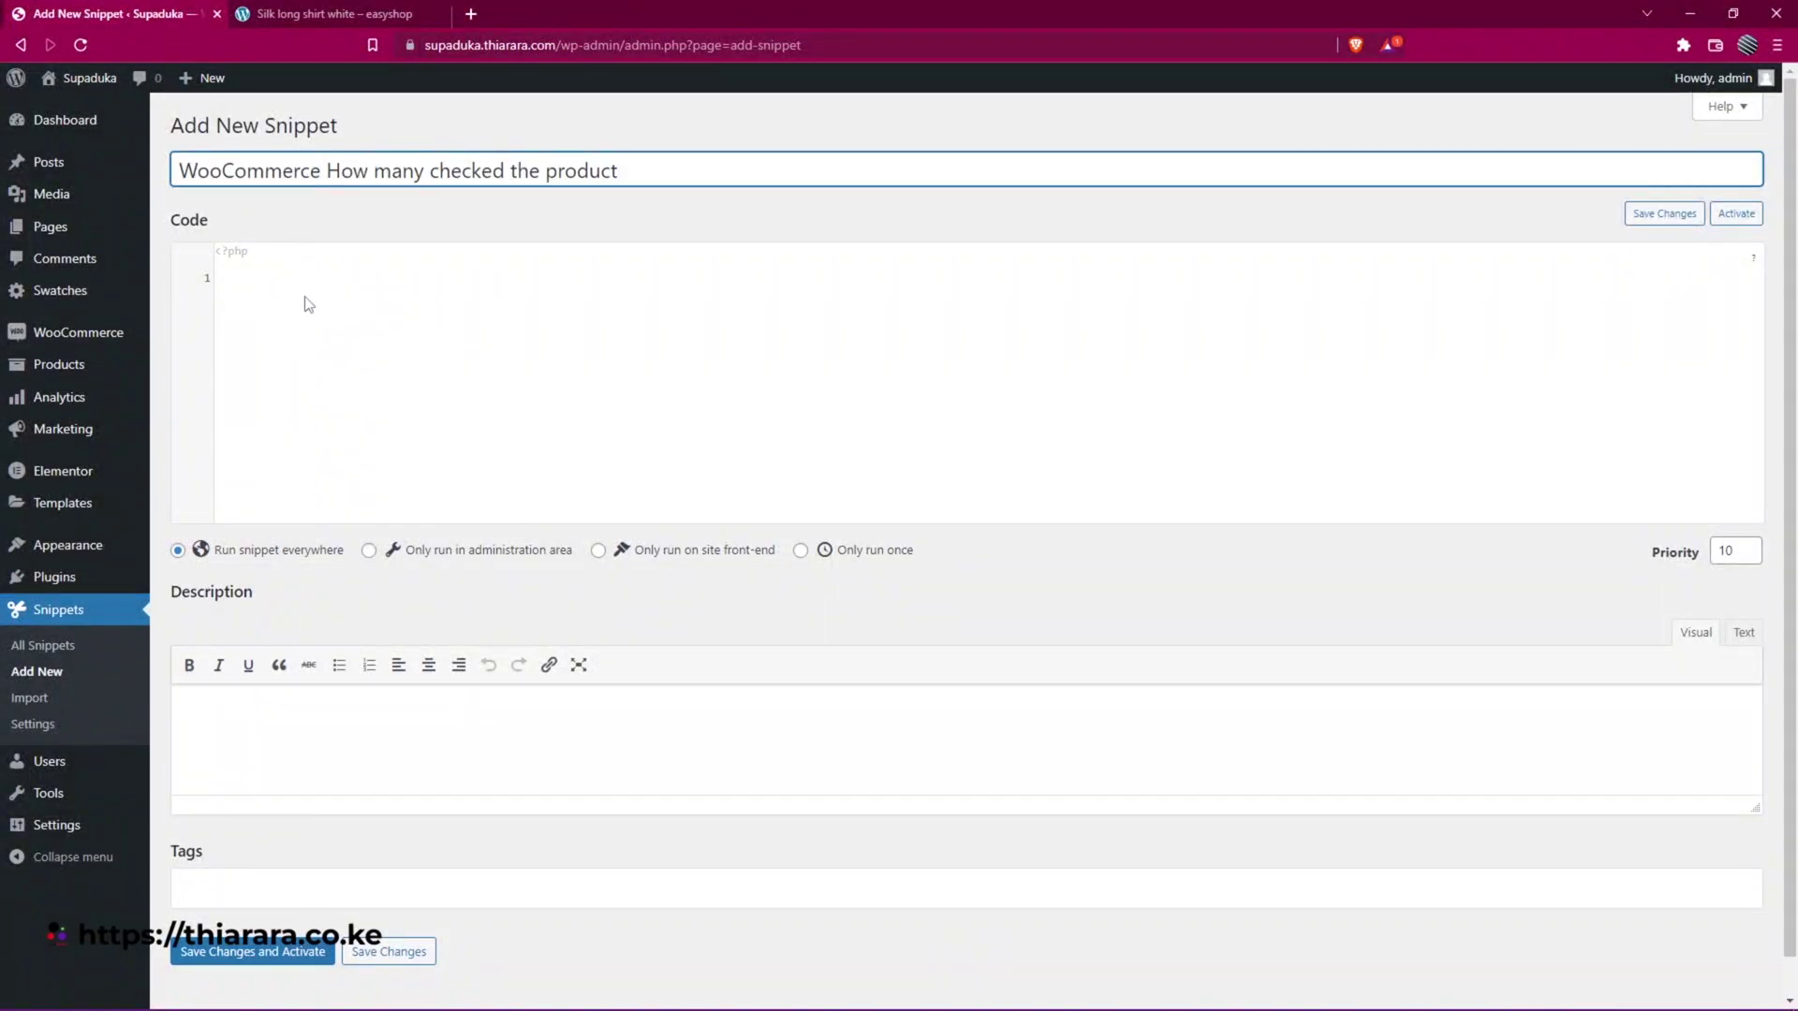
pyautogui.click(267, 298)
pyautogui.hotkey('ctrl', 'v')
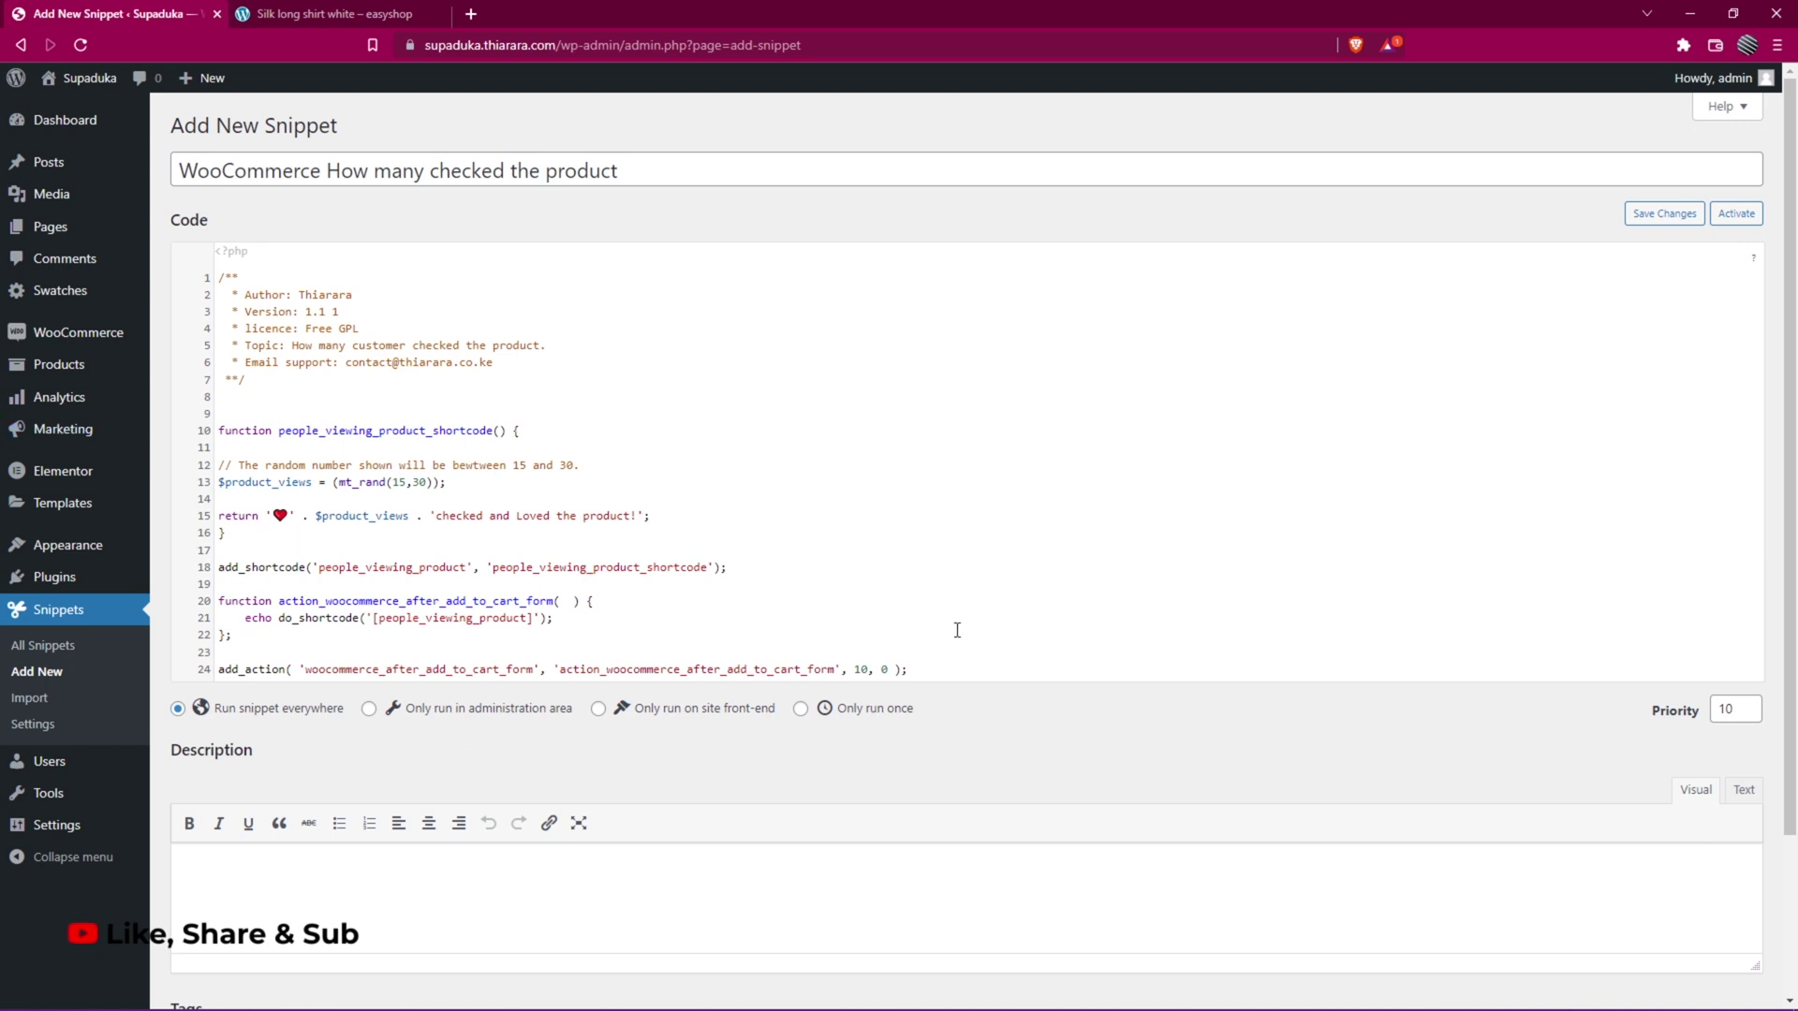
pyautogui.scroll(-3, 404, 422)
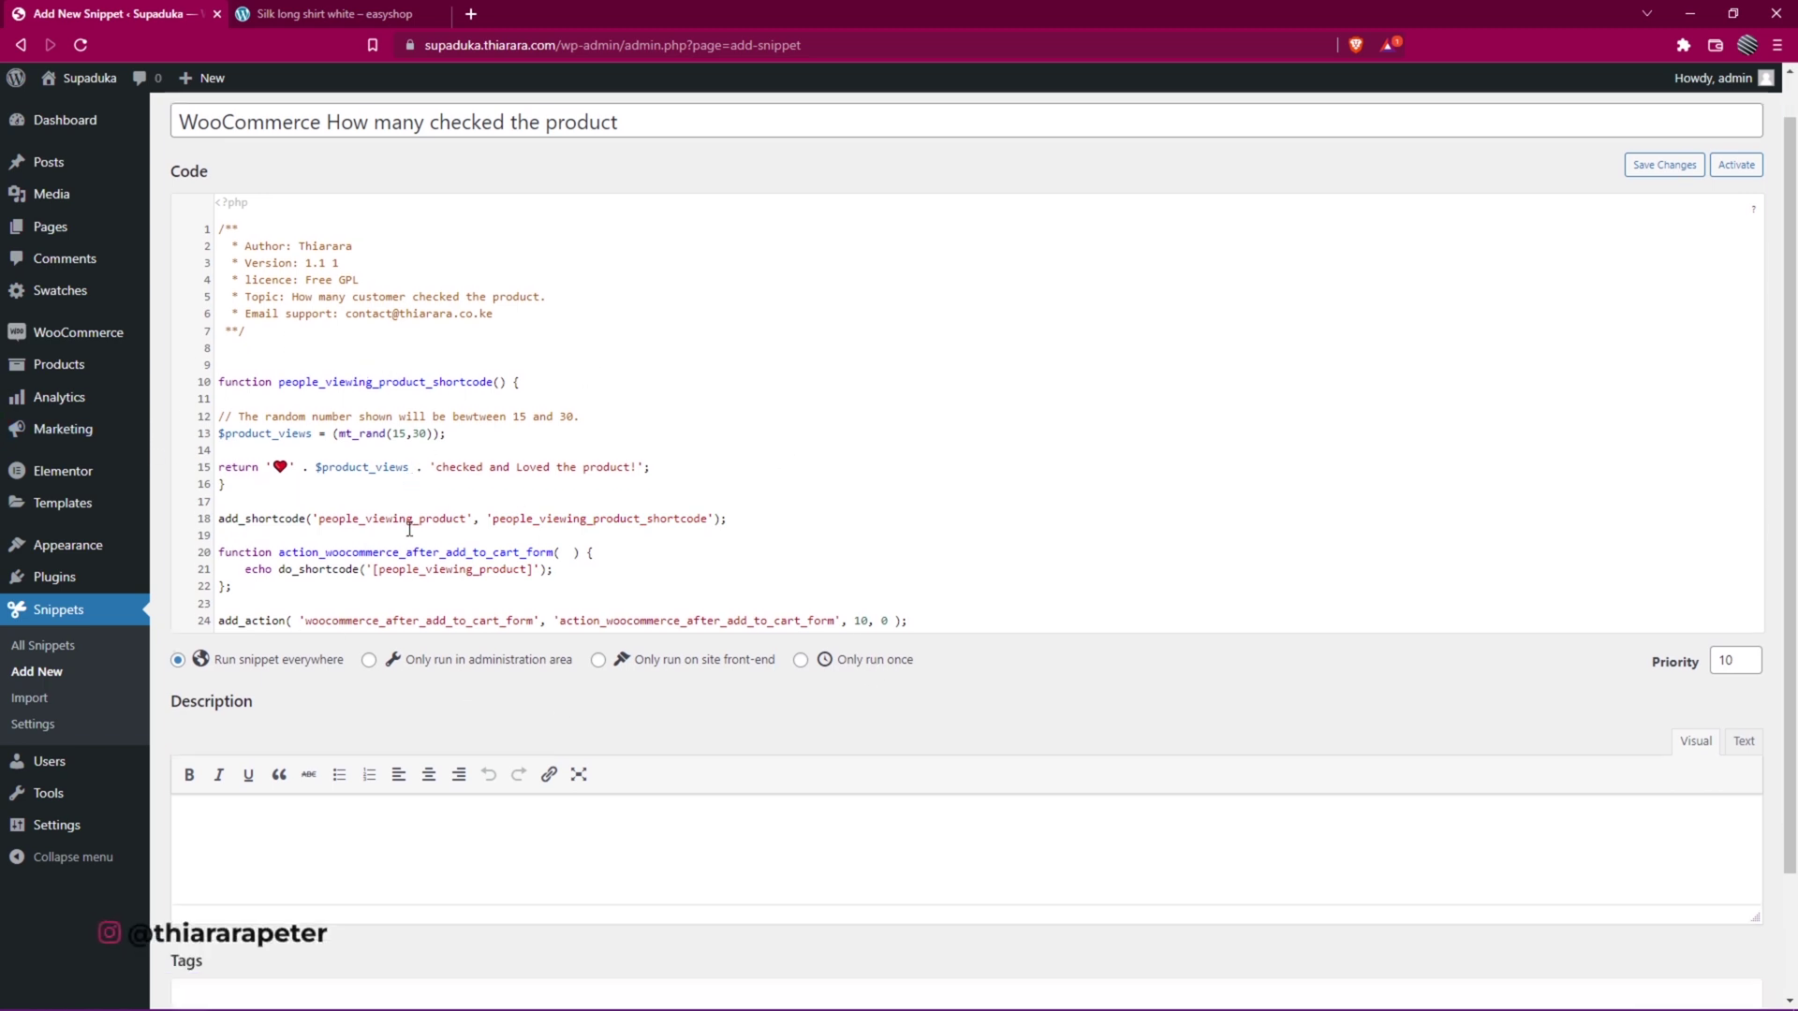
pyautogui.click(258, 917)
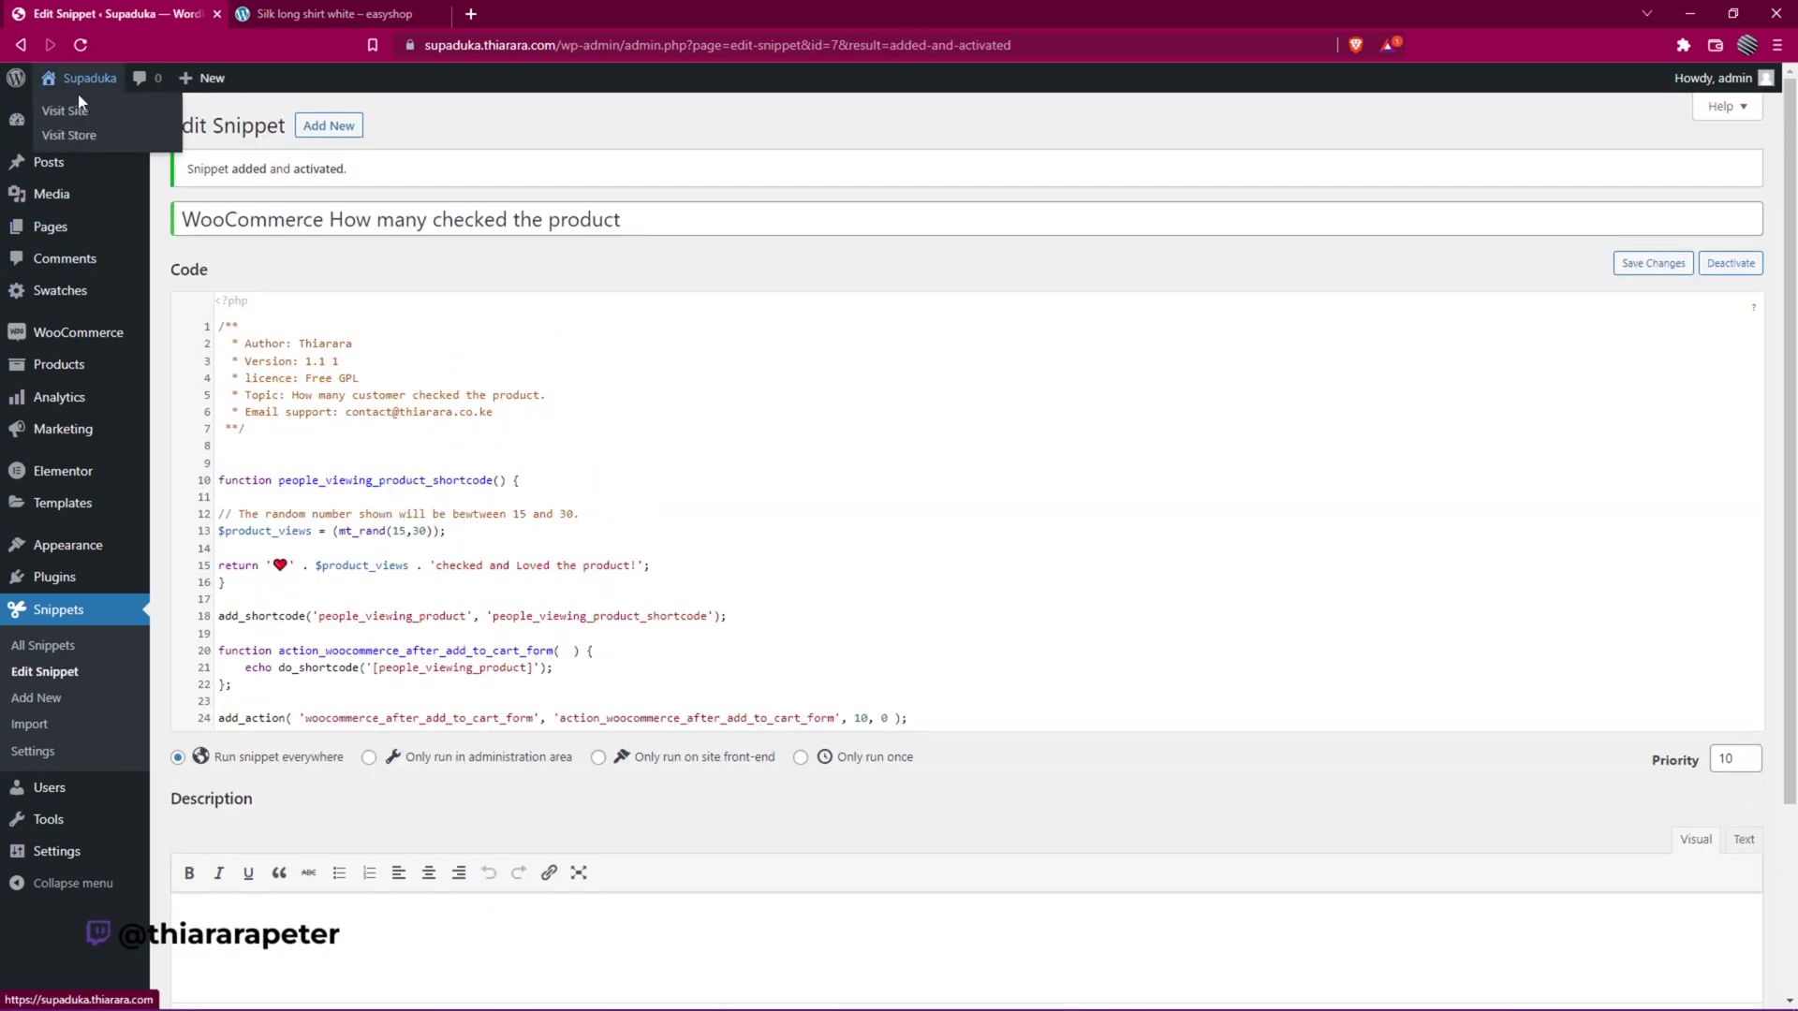
# Step: Open the live site in a new tab and check the counters on DNK Blue Shoes and Black Hoodie (24)
pyautogui.rightClick(72, 113)
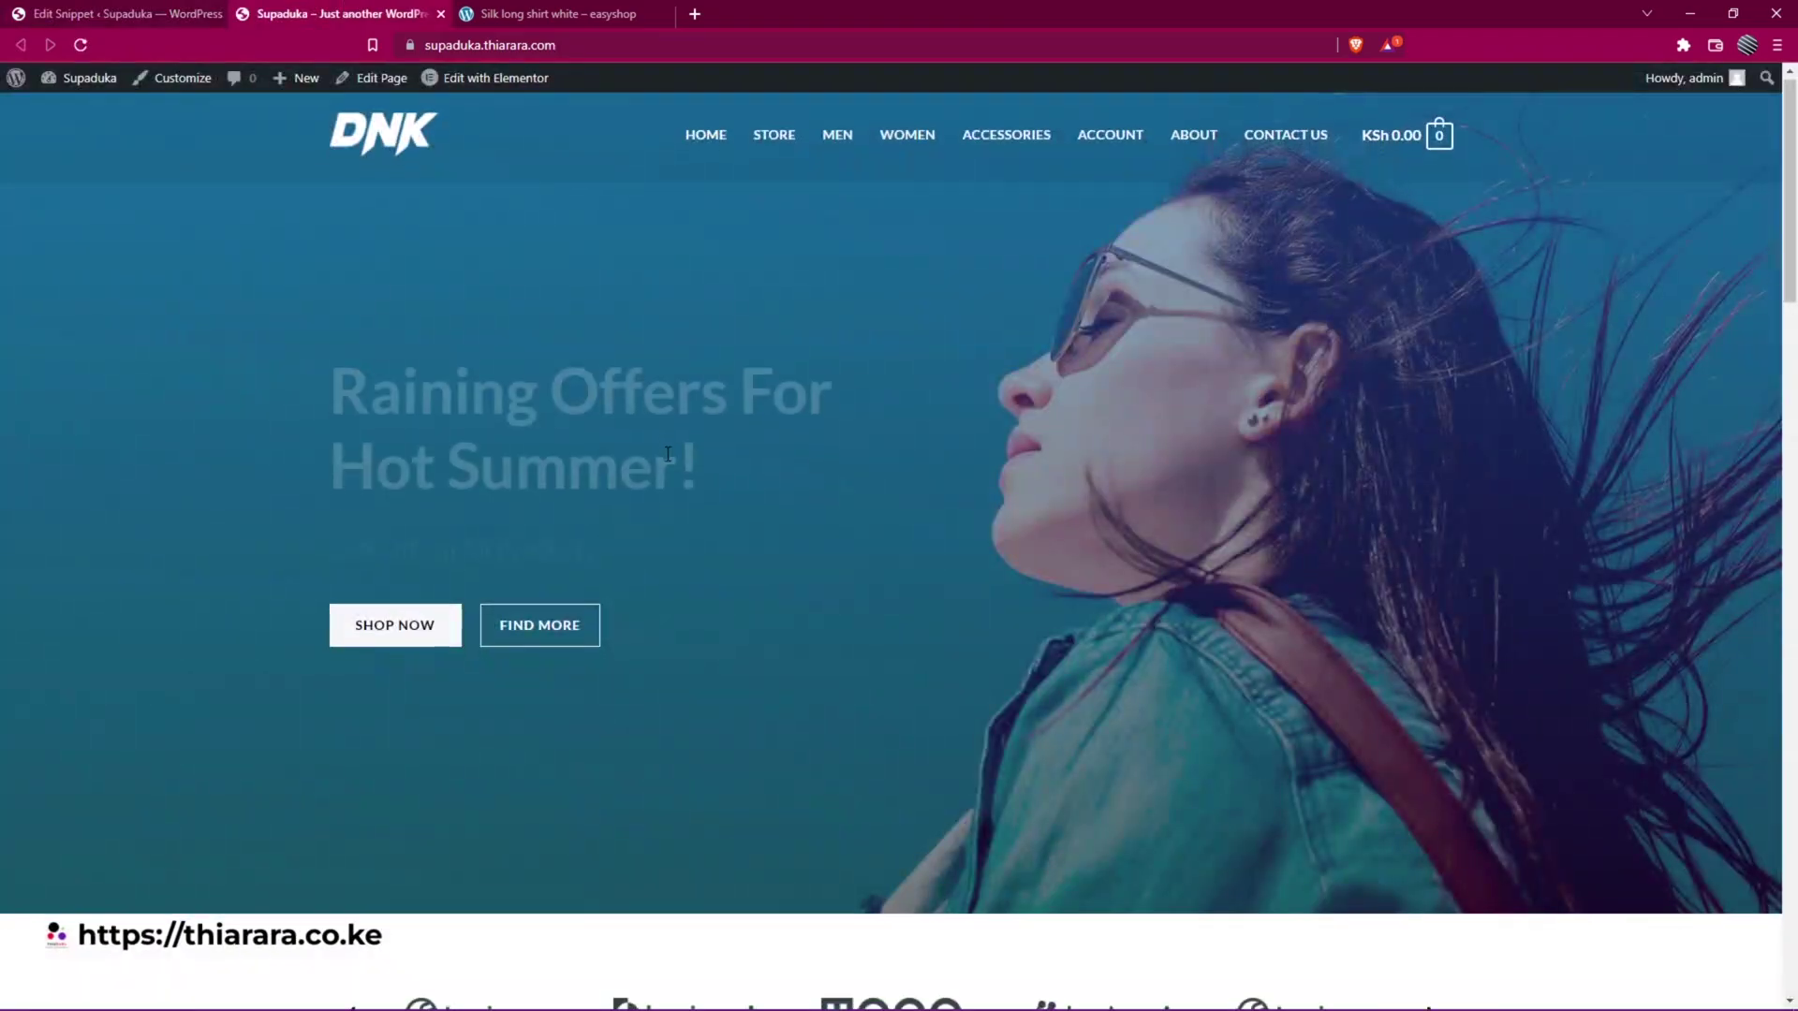
pyautogui.scroll(-5, 676, 368)
pyautogui.scroll(-6, 773, 573)
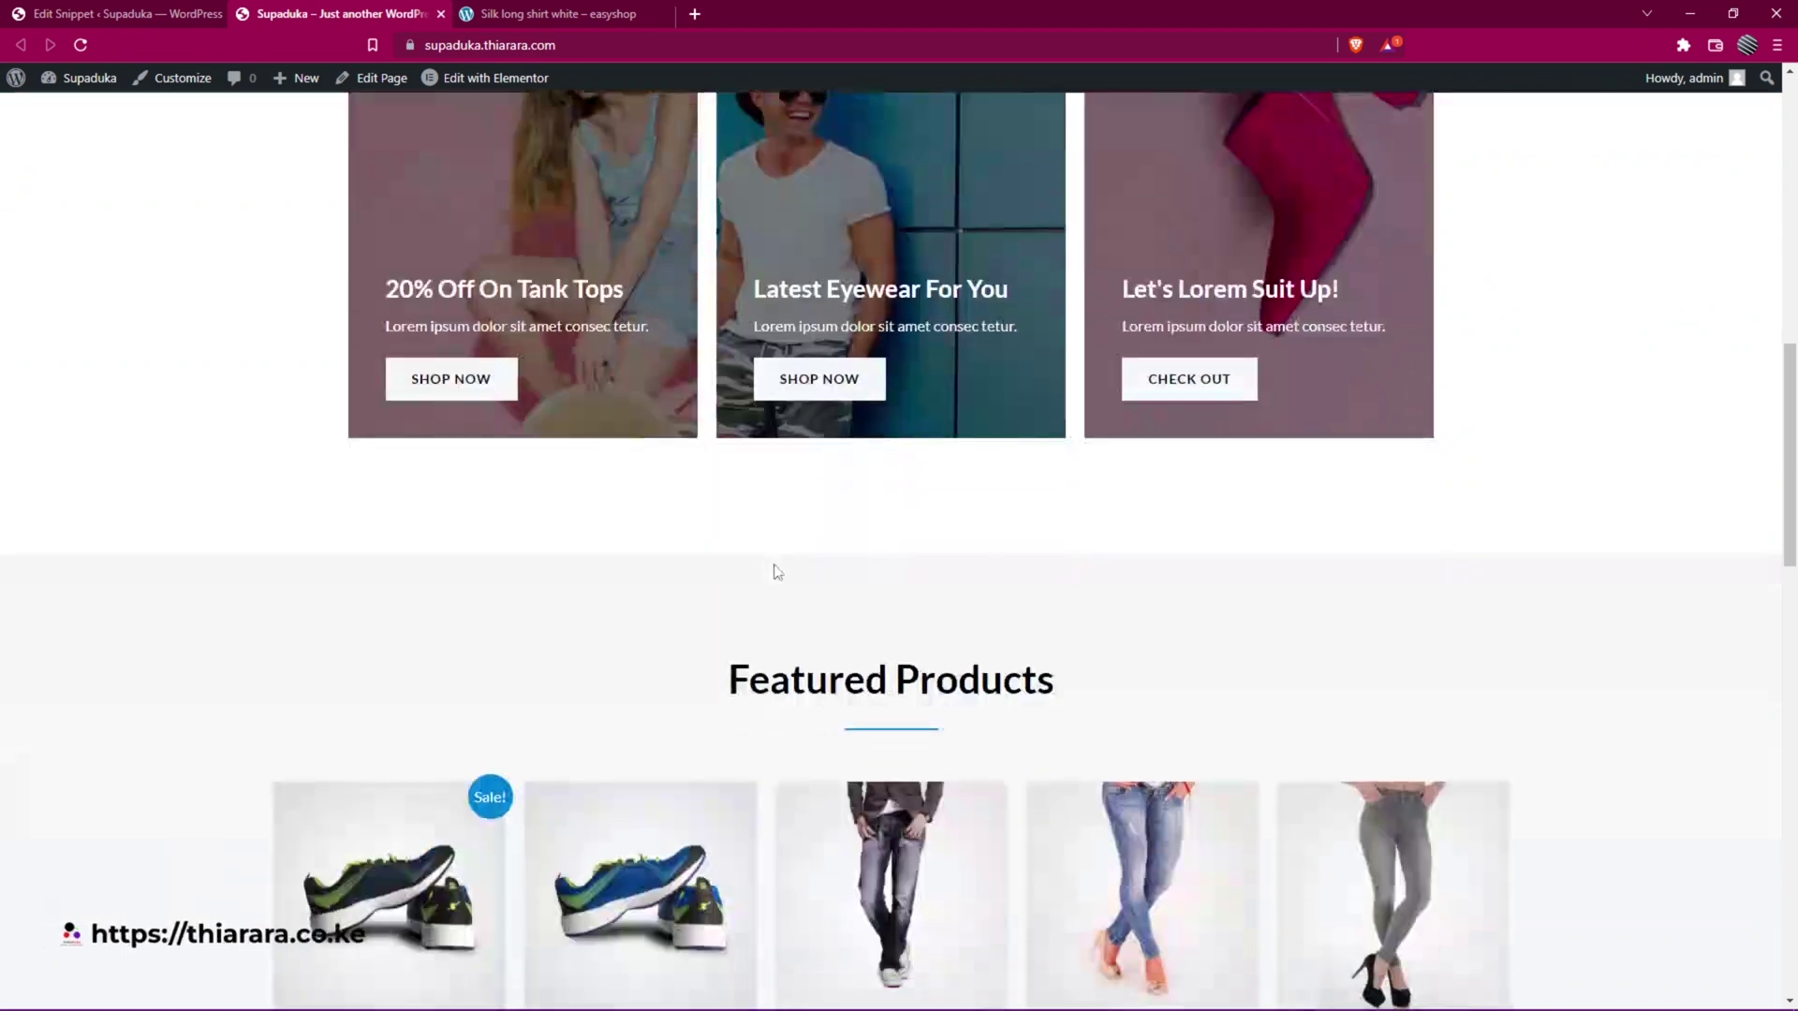
pyautogui.click(589, 570)
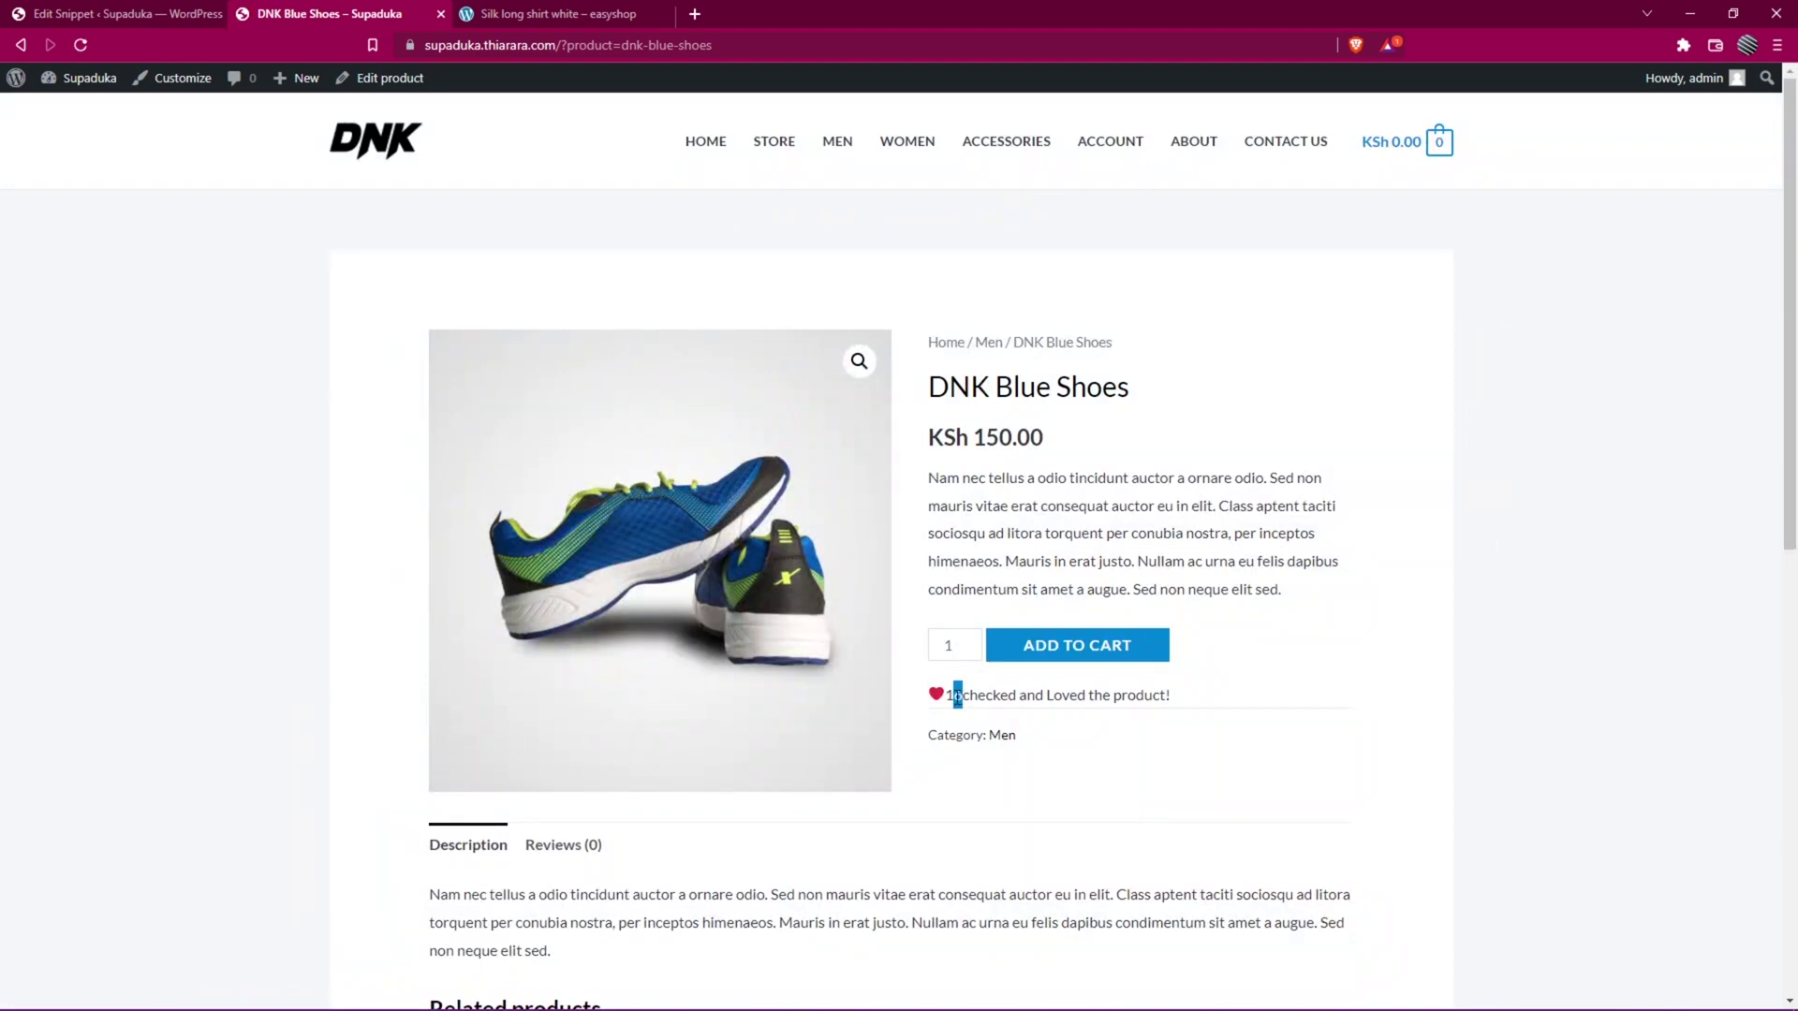
pyautogui.scroll(-2, 947, 716)
pyautogui.scroll(-4, 886, 754)
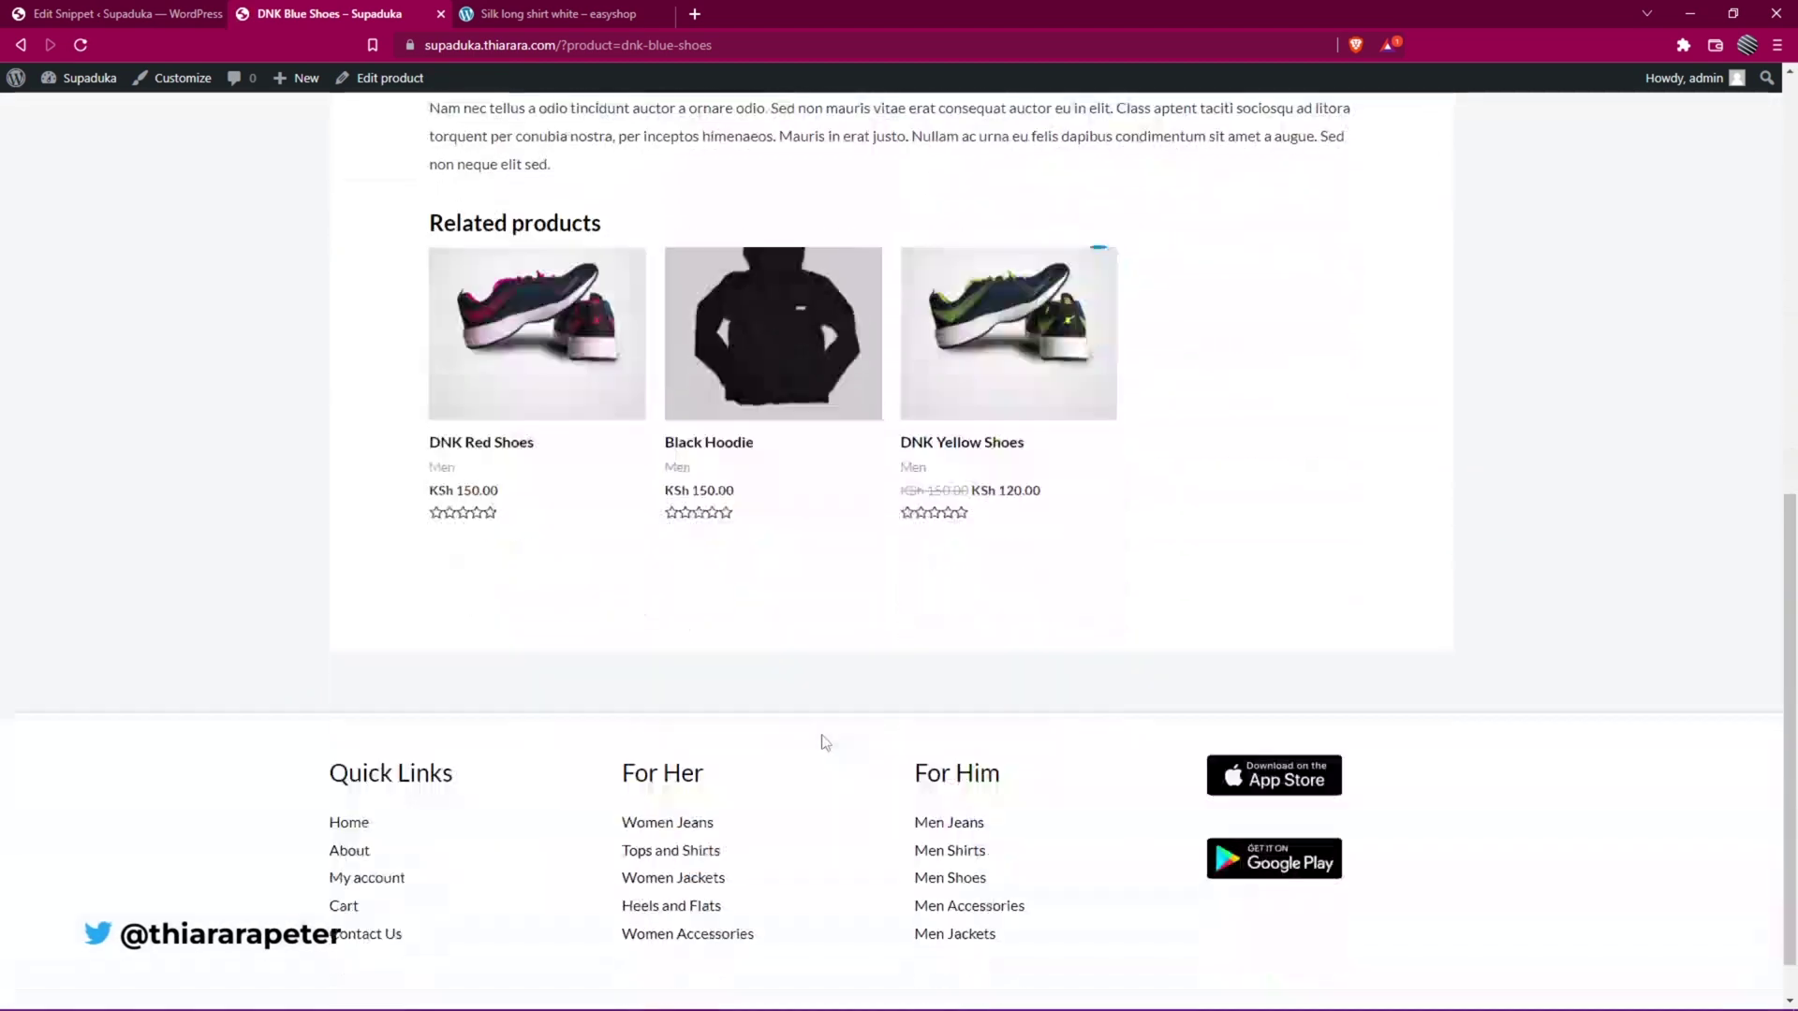
pyautogui.click(718, 444)
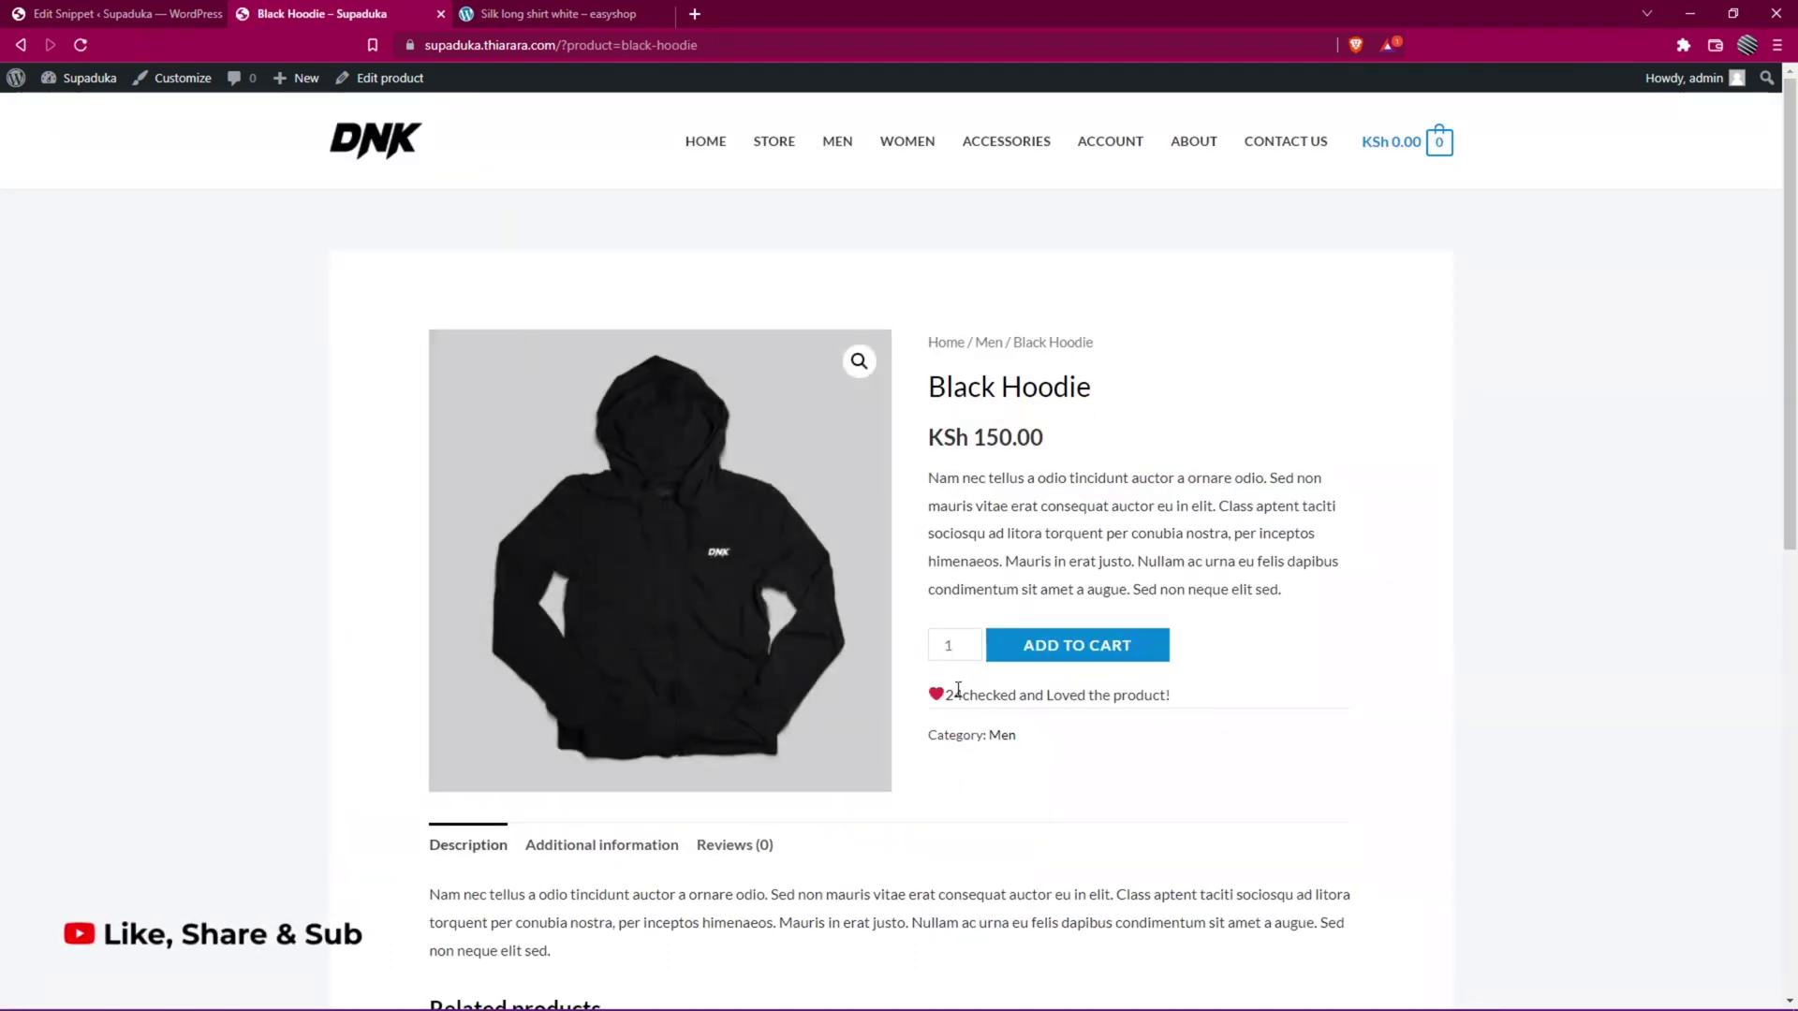
pyautogui.moveTo(959, 690); pyautogui.dragTo(944, 709)
pyautogui.click(974, 753)
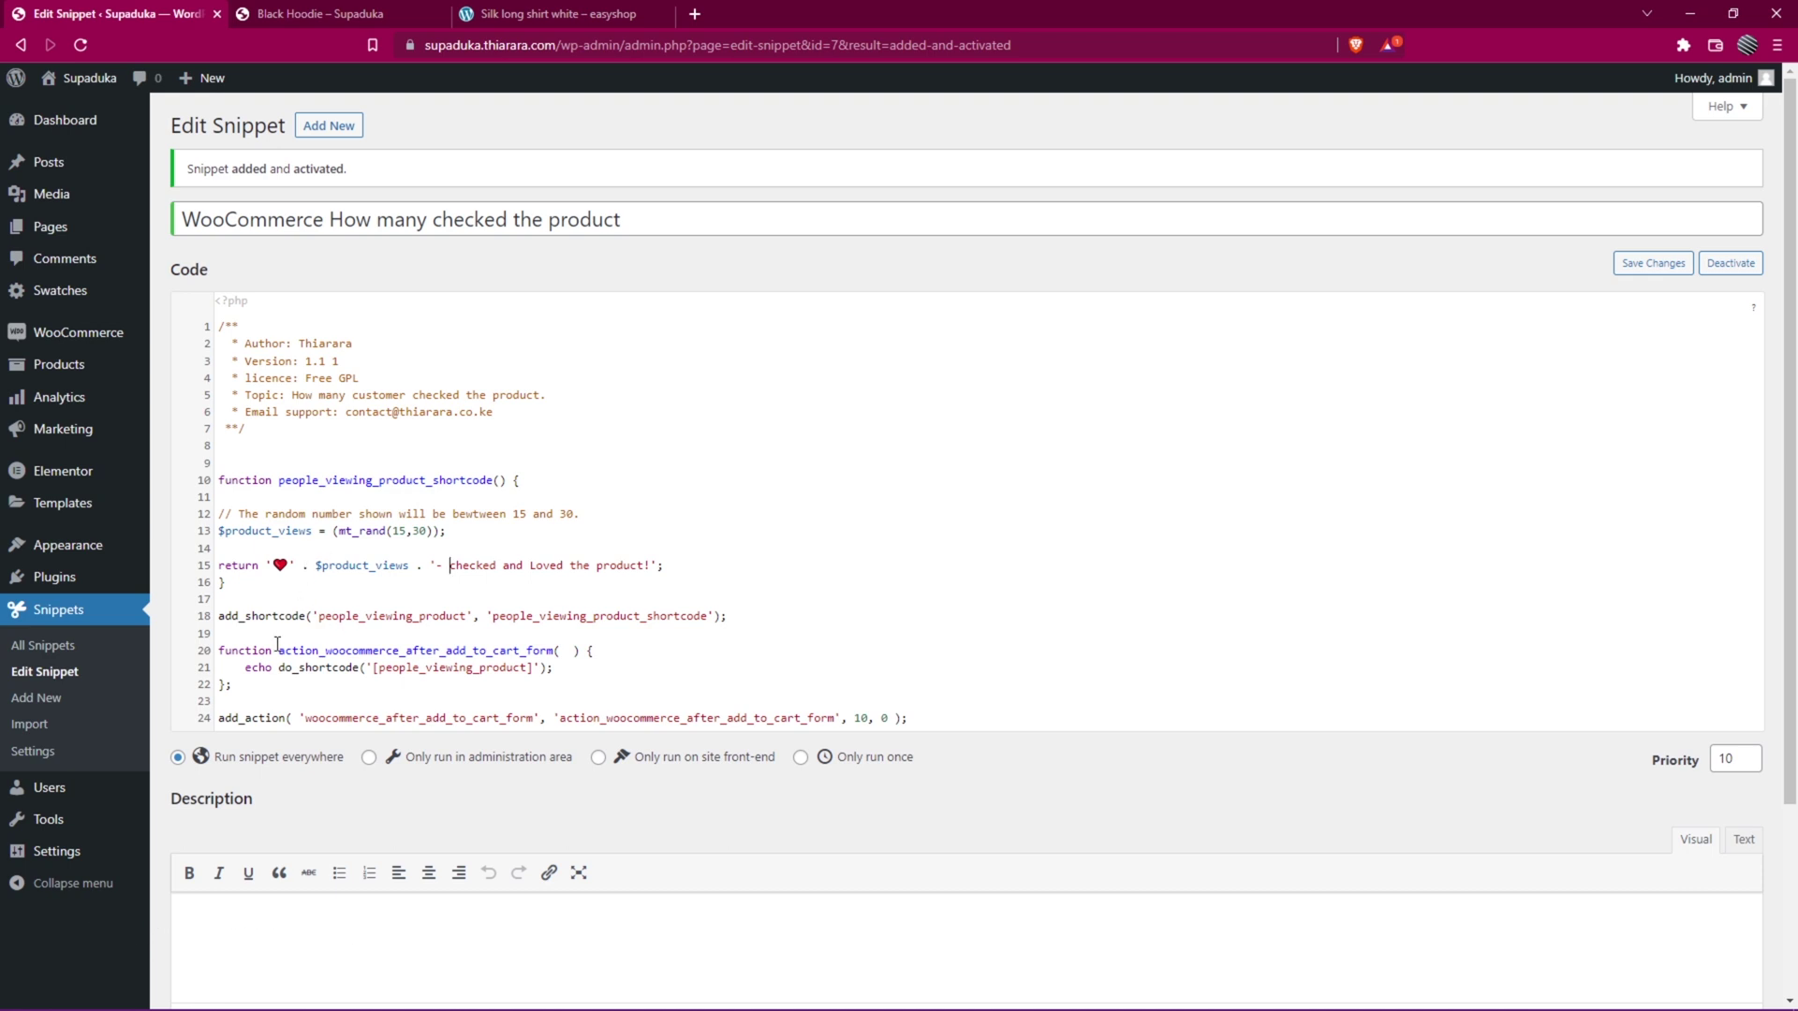
pyautogui.scroll(-2, 267, 787)
# Step: Save the dash edit and reload Black Hoodie to show '15- checked and Loved the product!'
pyautogui.click(245, 914)
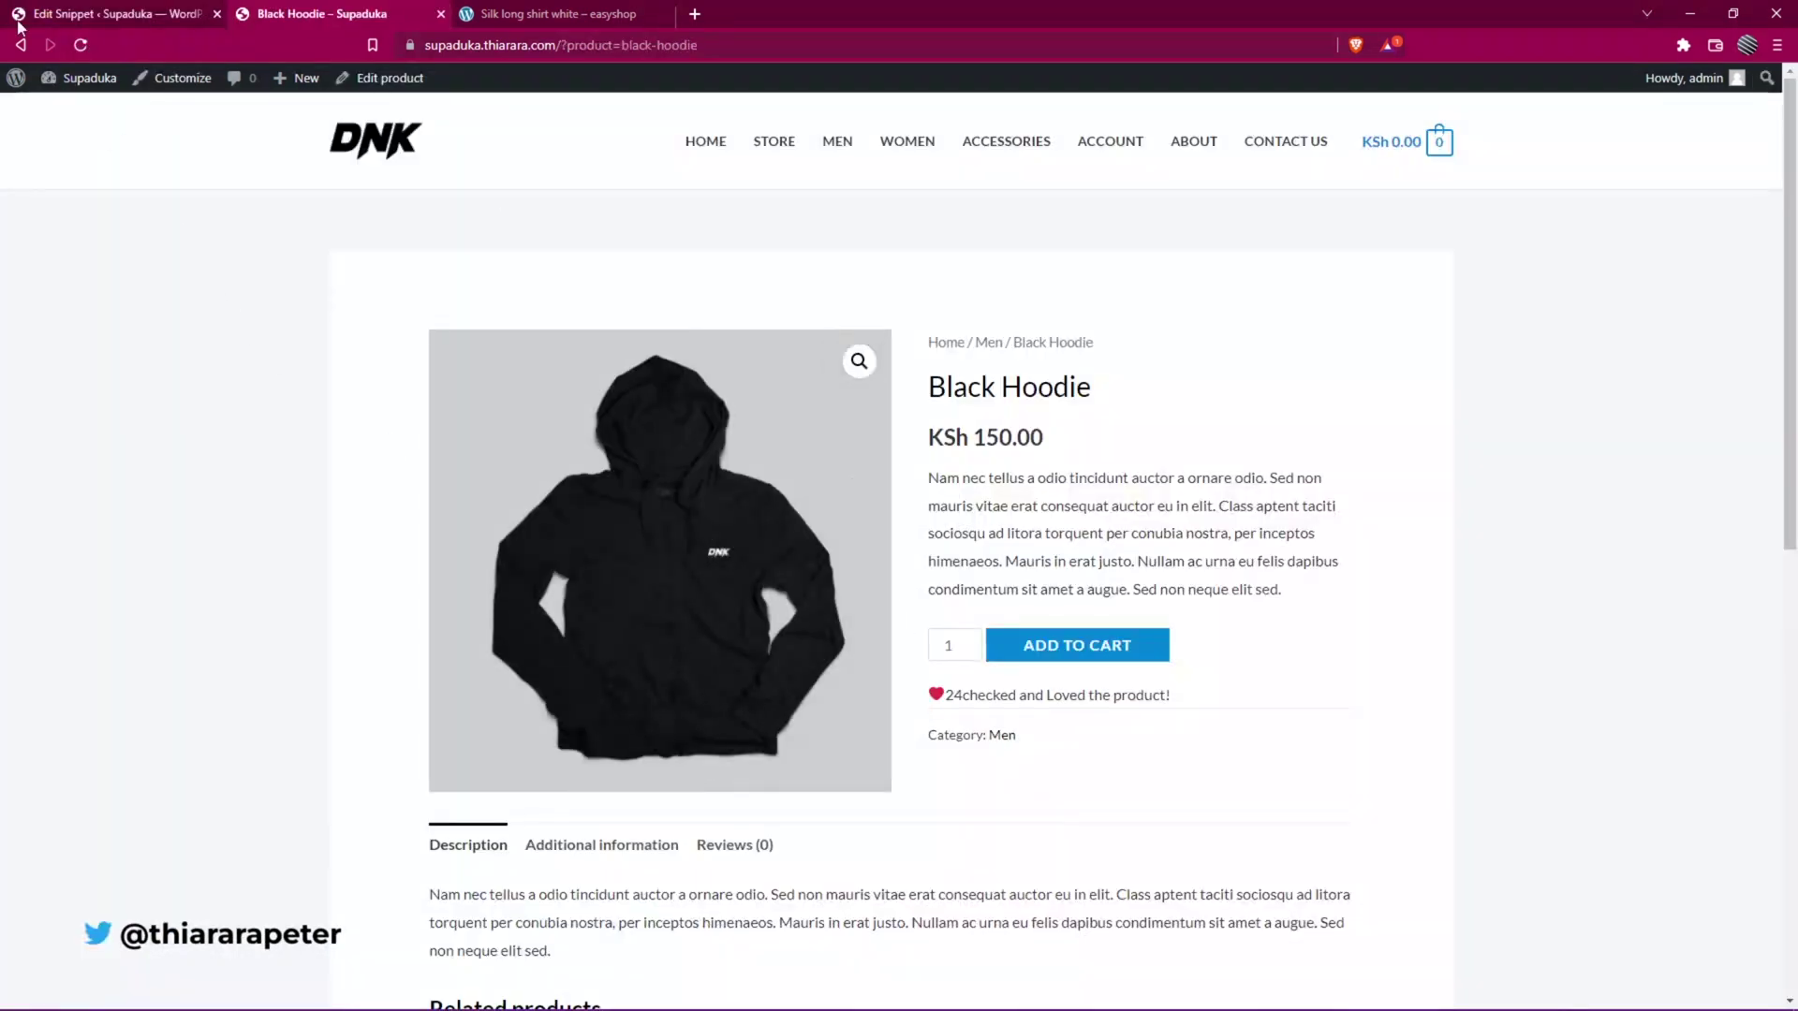
pyautogui.click(79, 43)
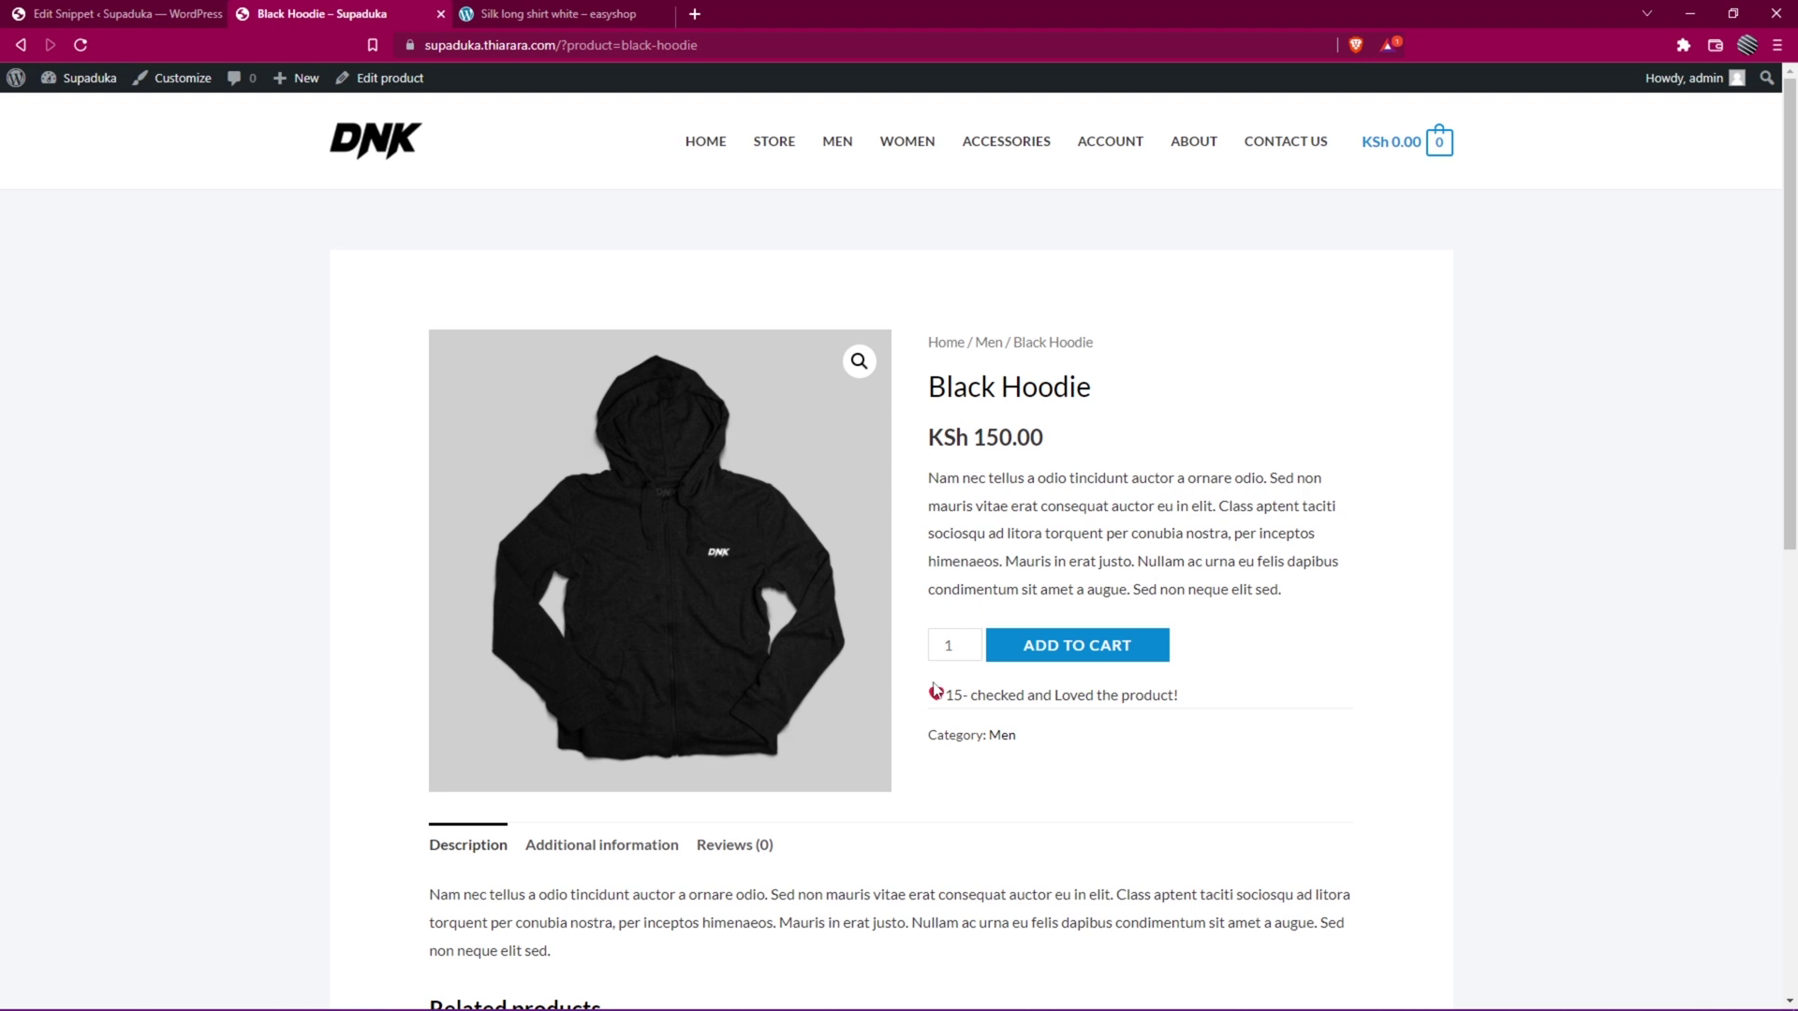
# Step: Swap the heart emoji on line 15 for a fire emoji from the Windows emoji panel
pyautogui.click(126, 14)
pyautogui.moveTo(289, 565); pyautogui.dragTo(270, 565)
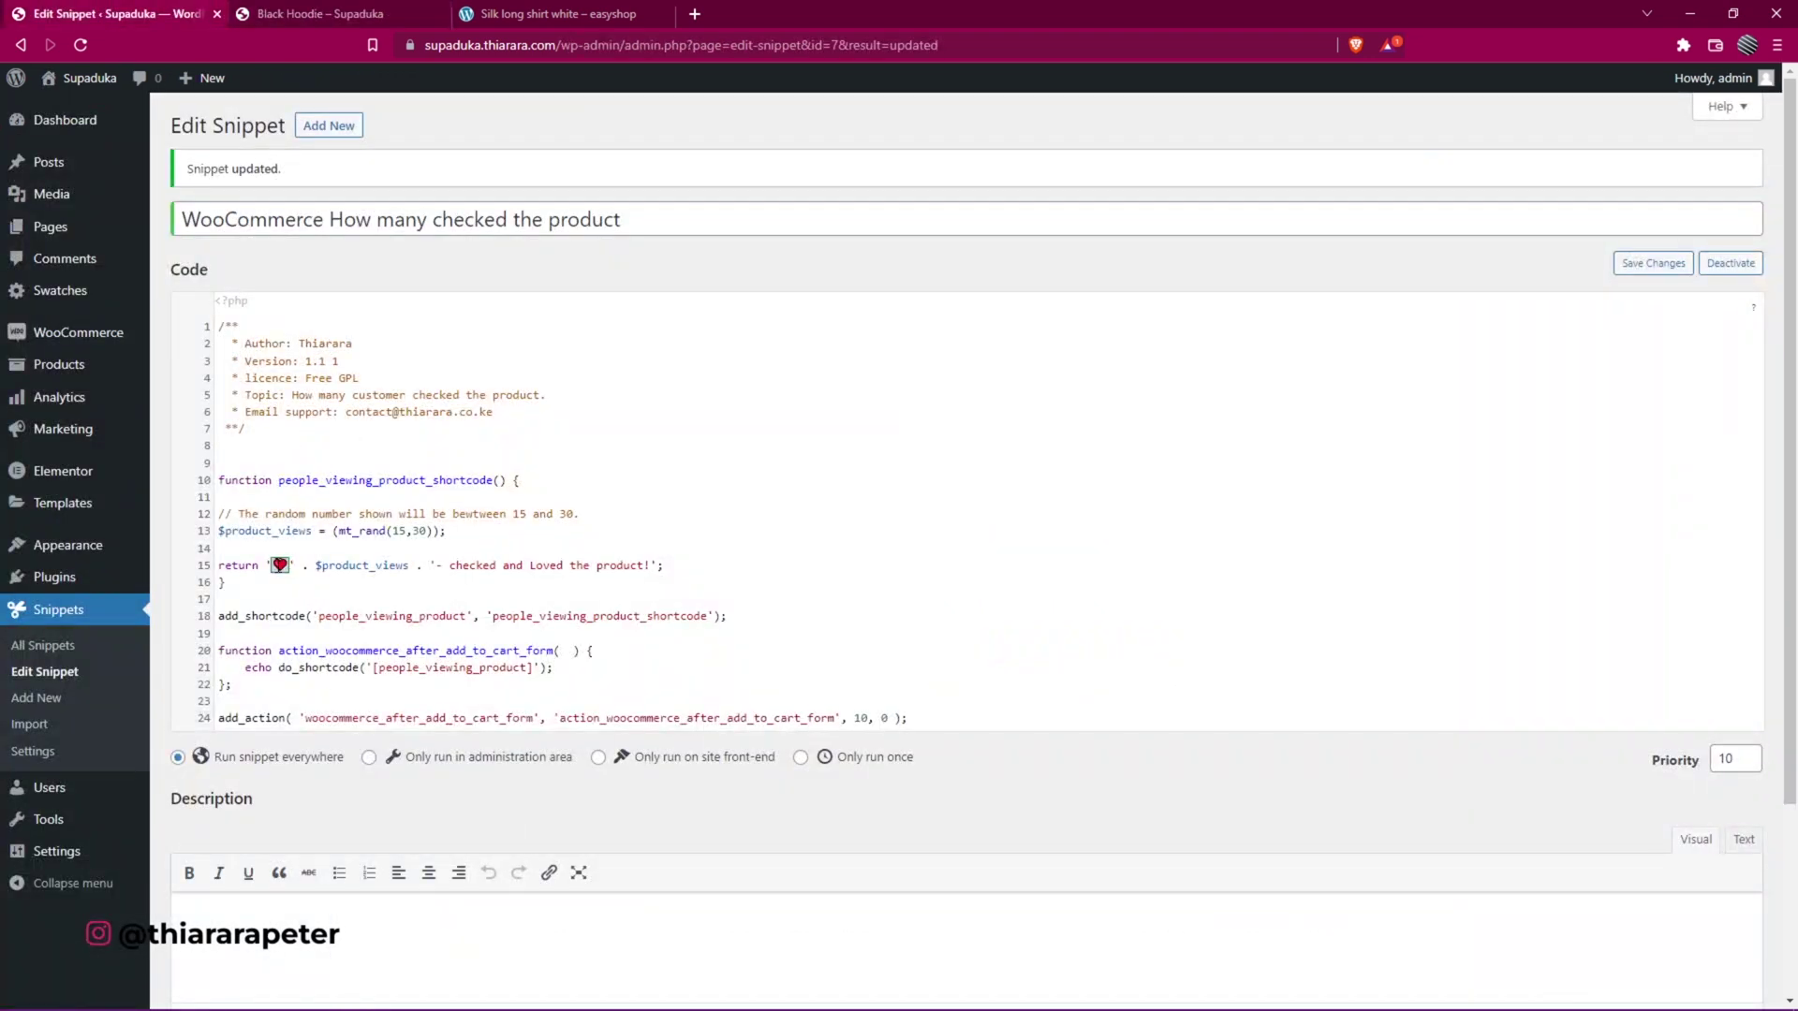
pyautogui.press('super+v')
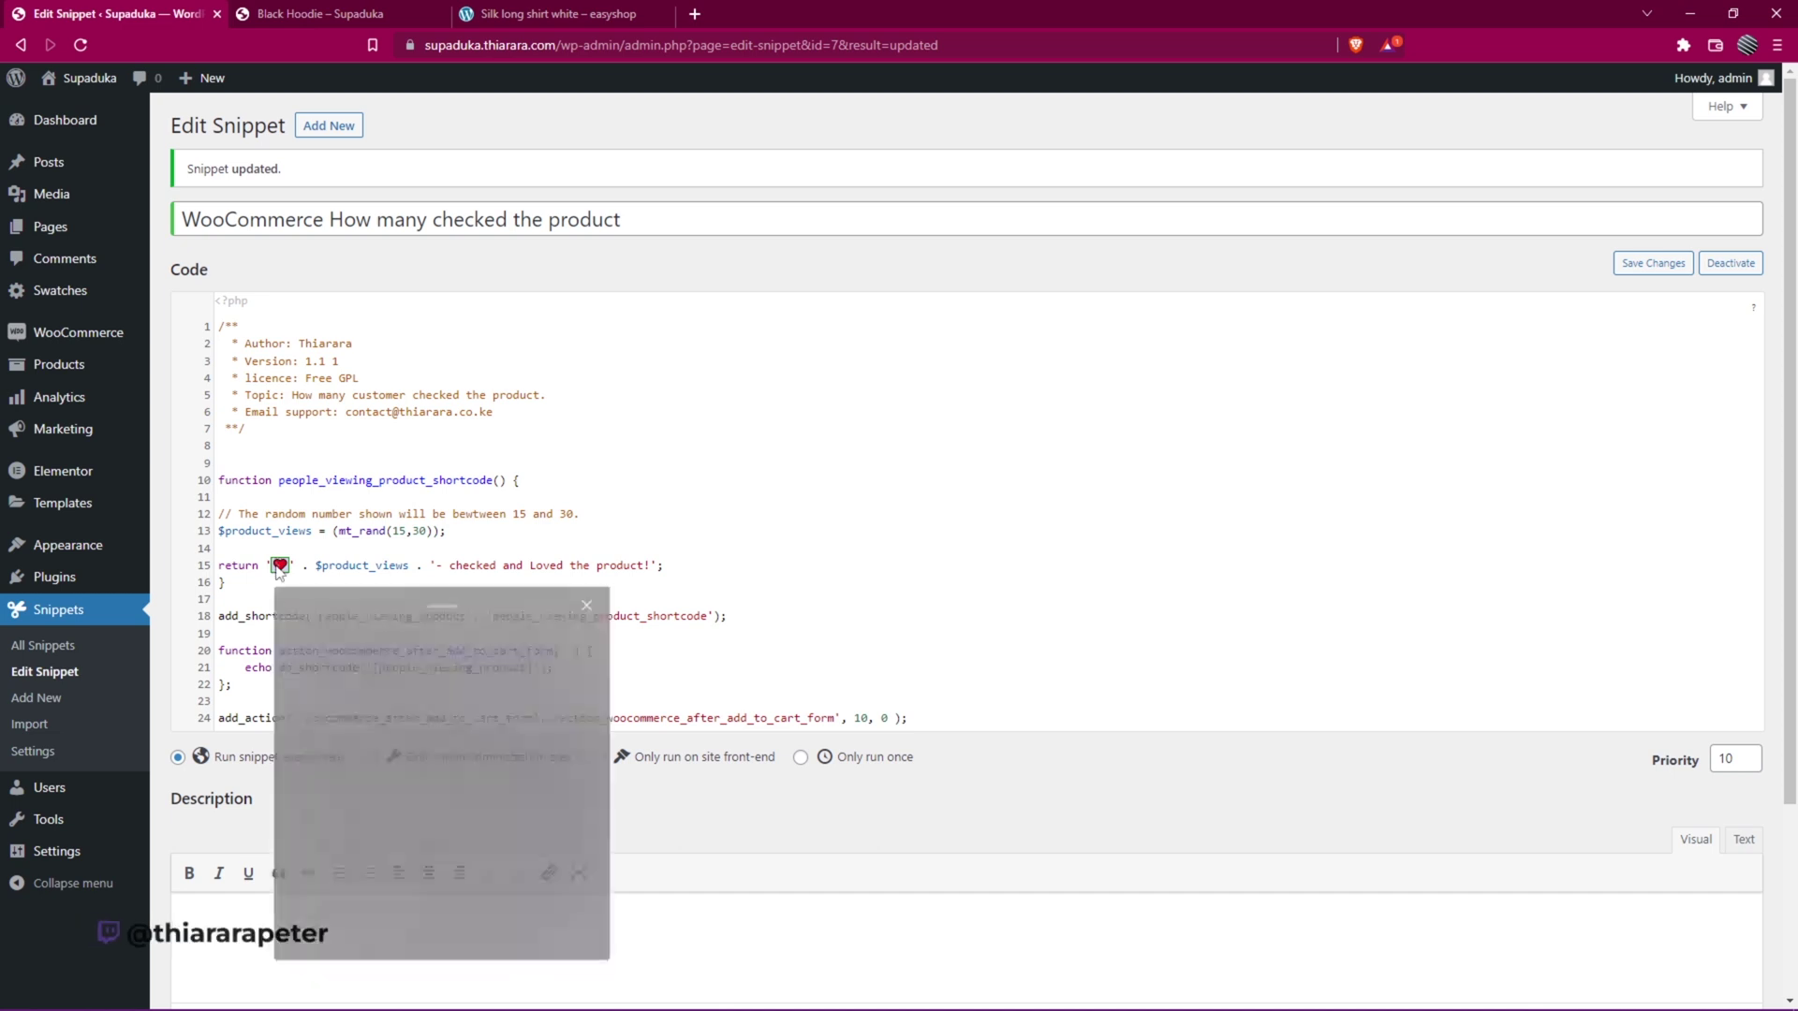
pyautogui.click(337, 899)
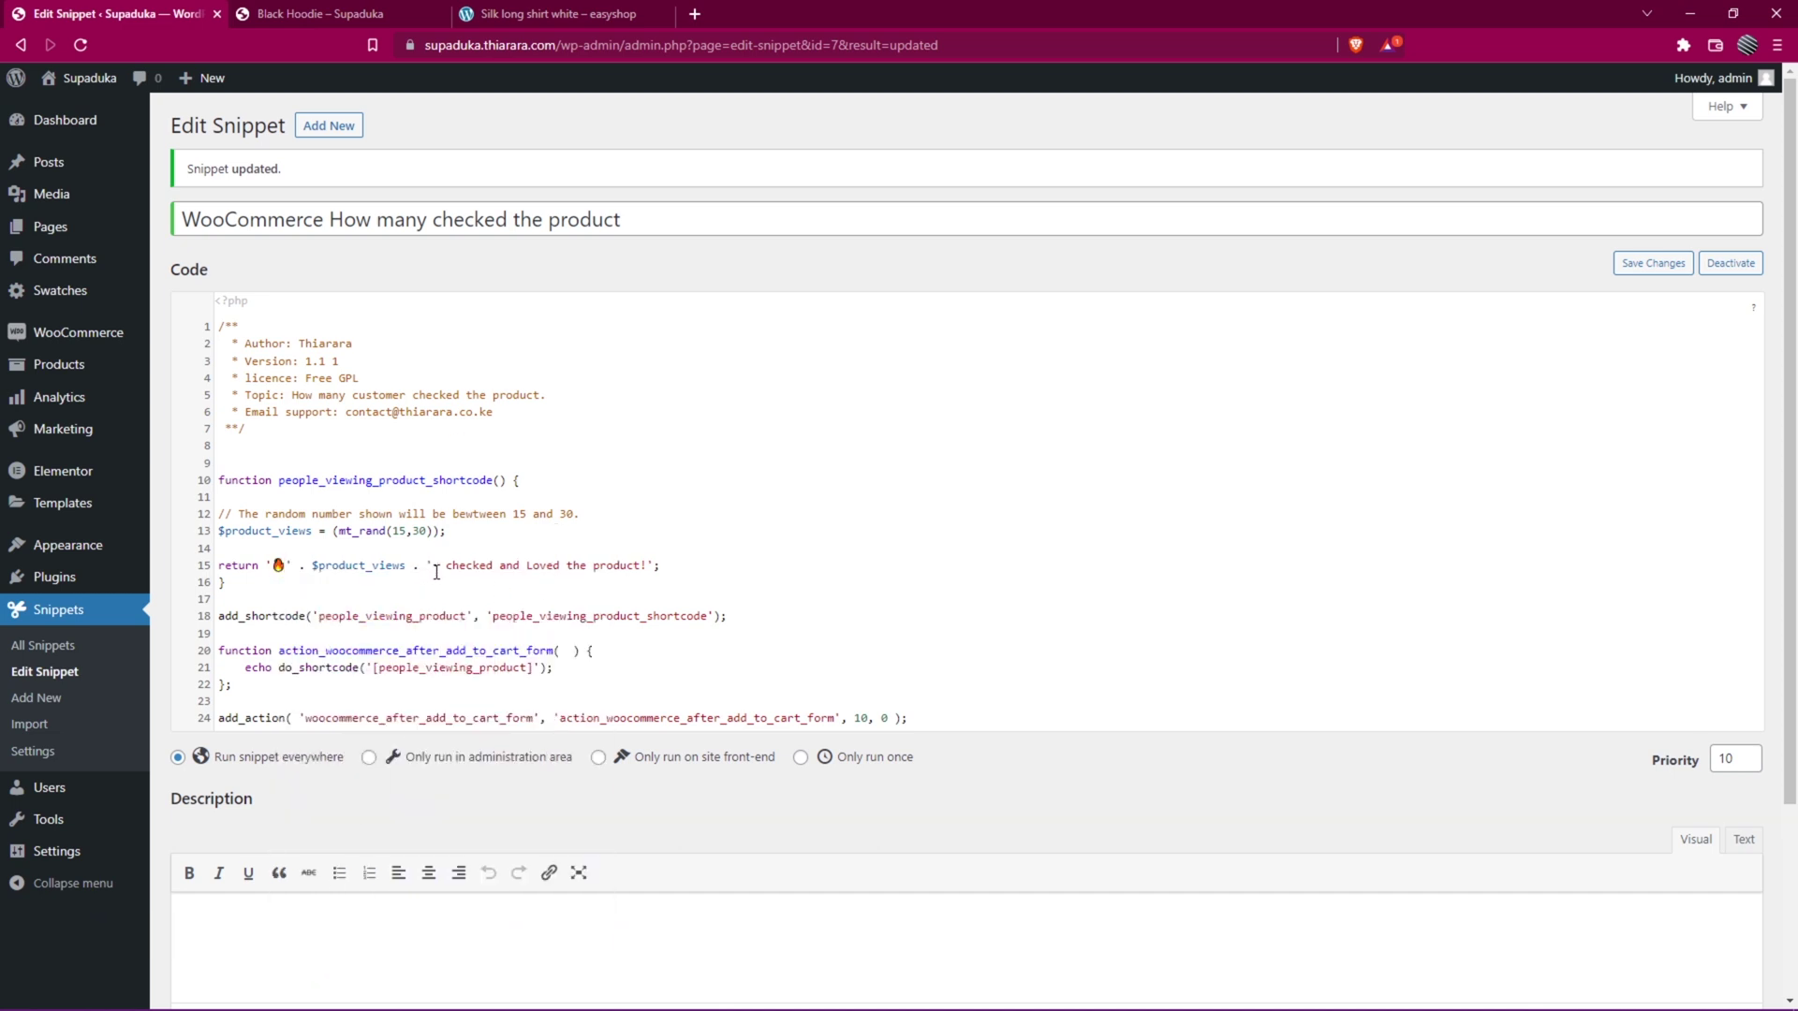
# Step: Review the 'checked and Loved the product!' wording and save the snippet
pyautogui.moveTo(443, 563); pyautogui.dragTo(596, 571)
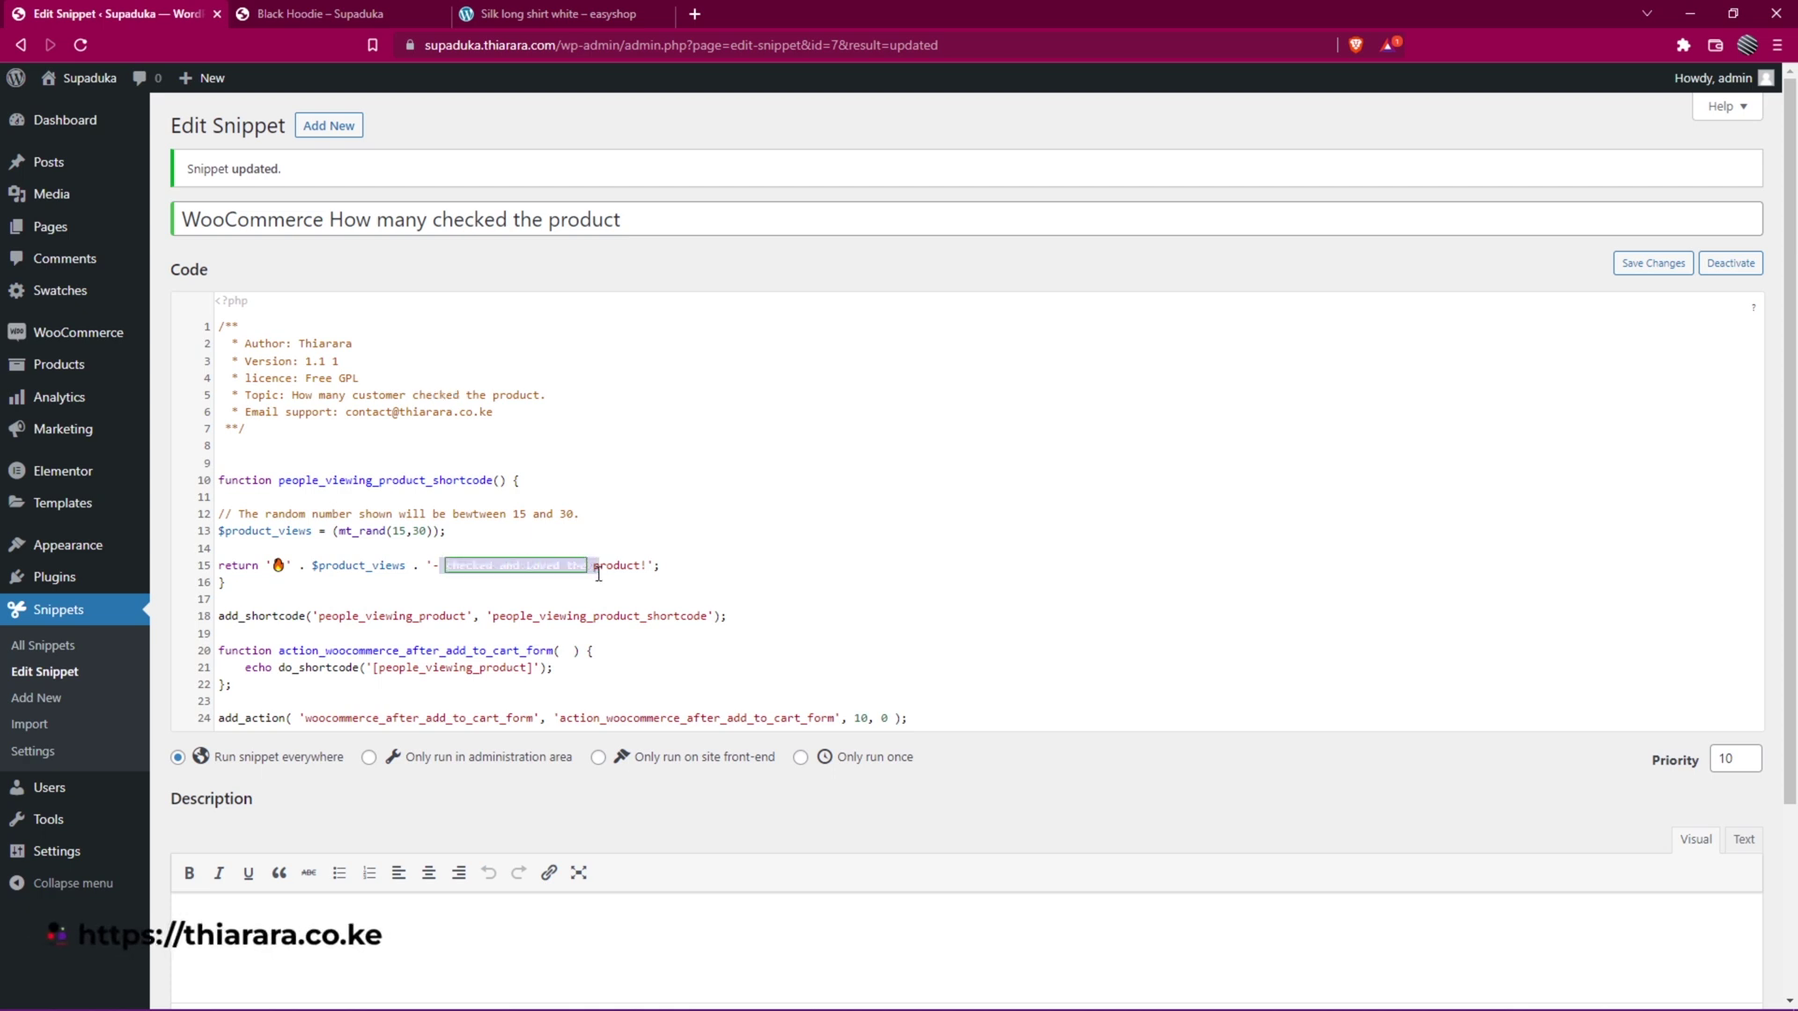
pyautogui.click(506, 566)
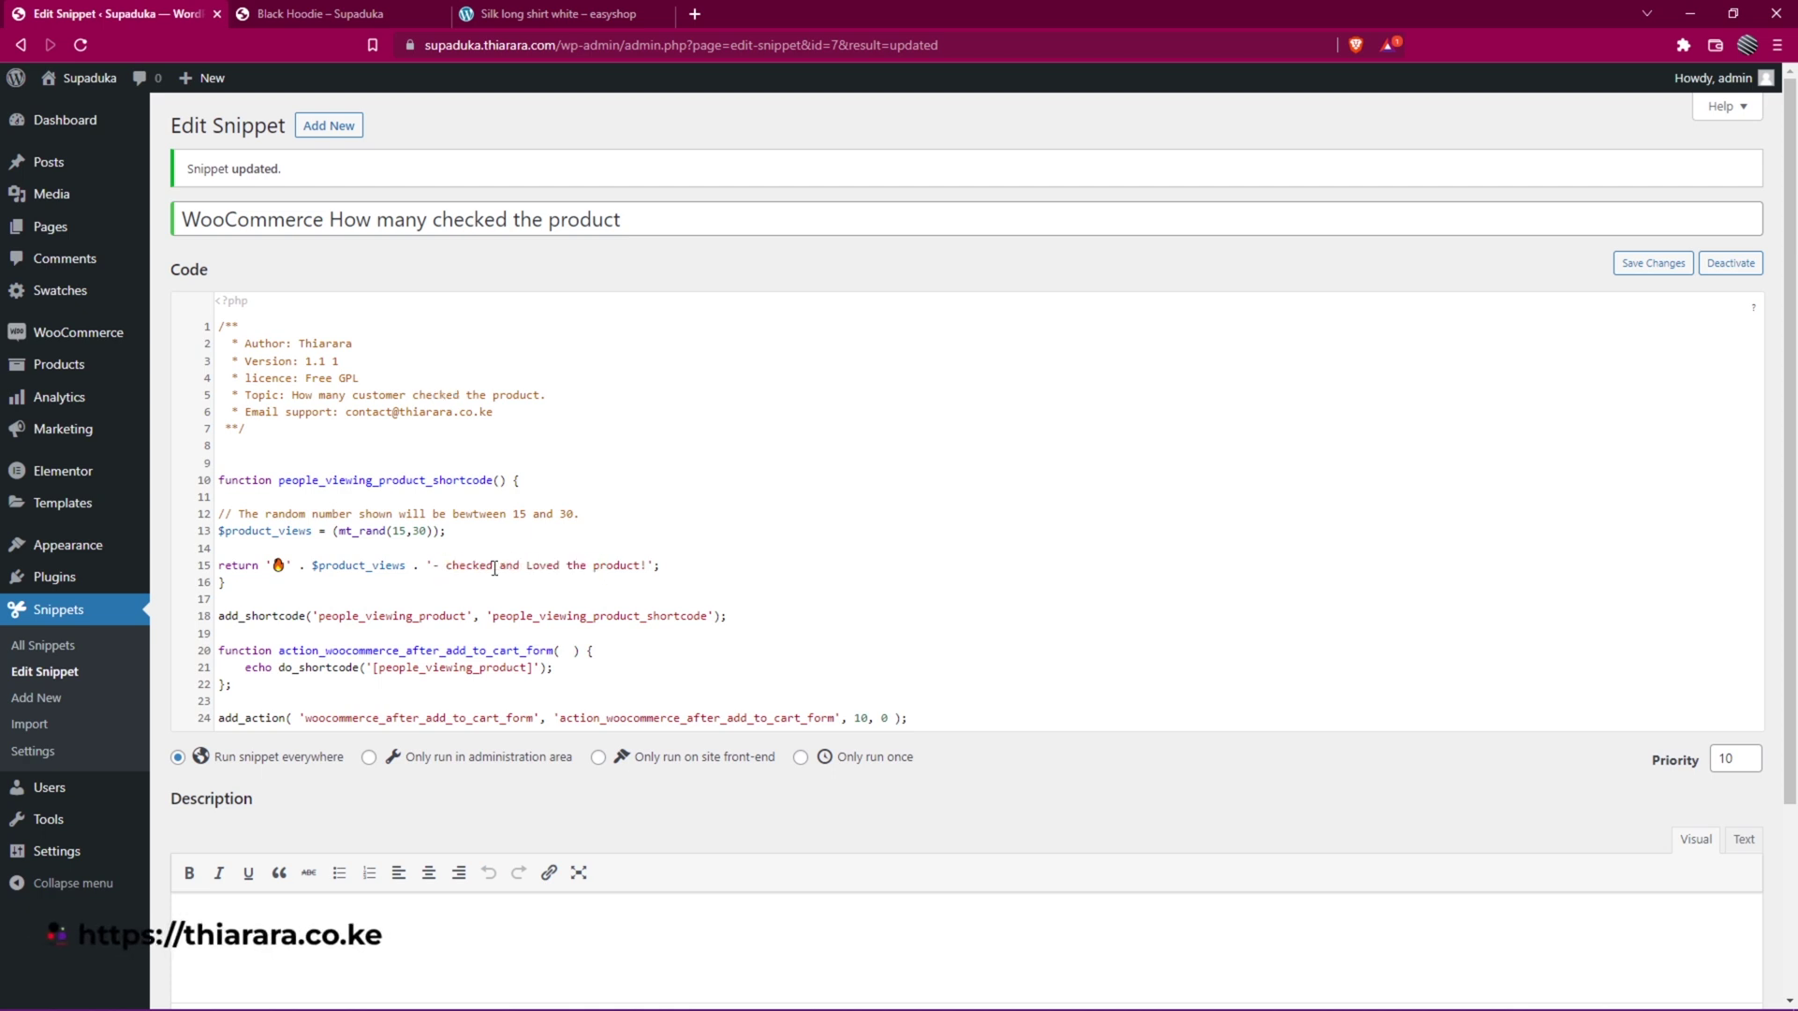
pyautogui.moveTo(446, 566); pyautogui.dragTo(631, 567)
pyautogui.click(707, 518)
pyautogui.scroll(-2, 646, 532)
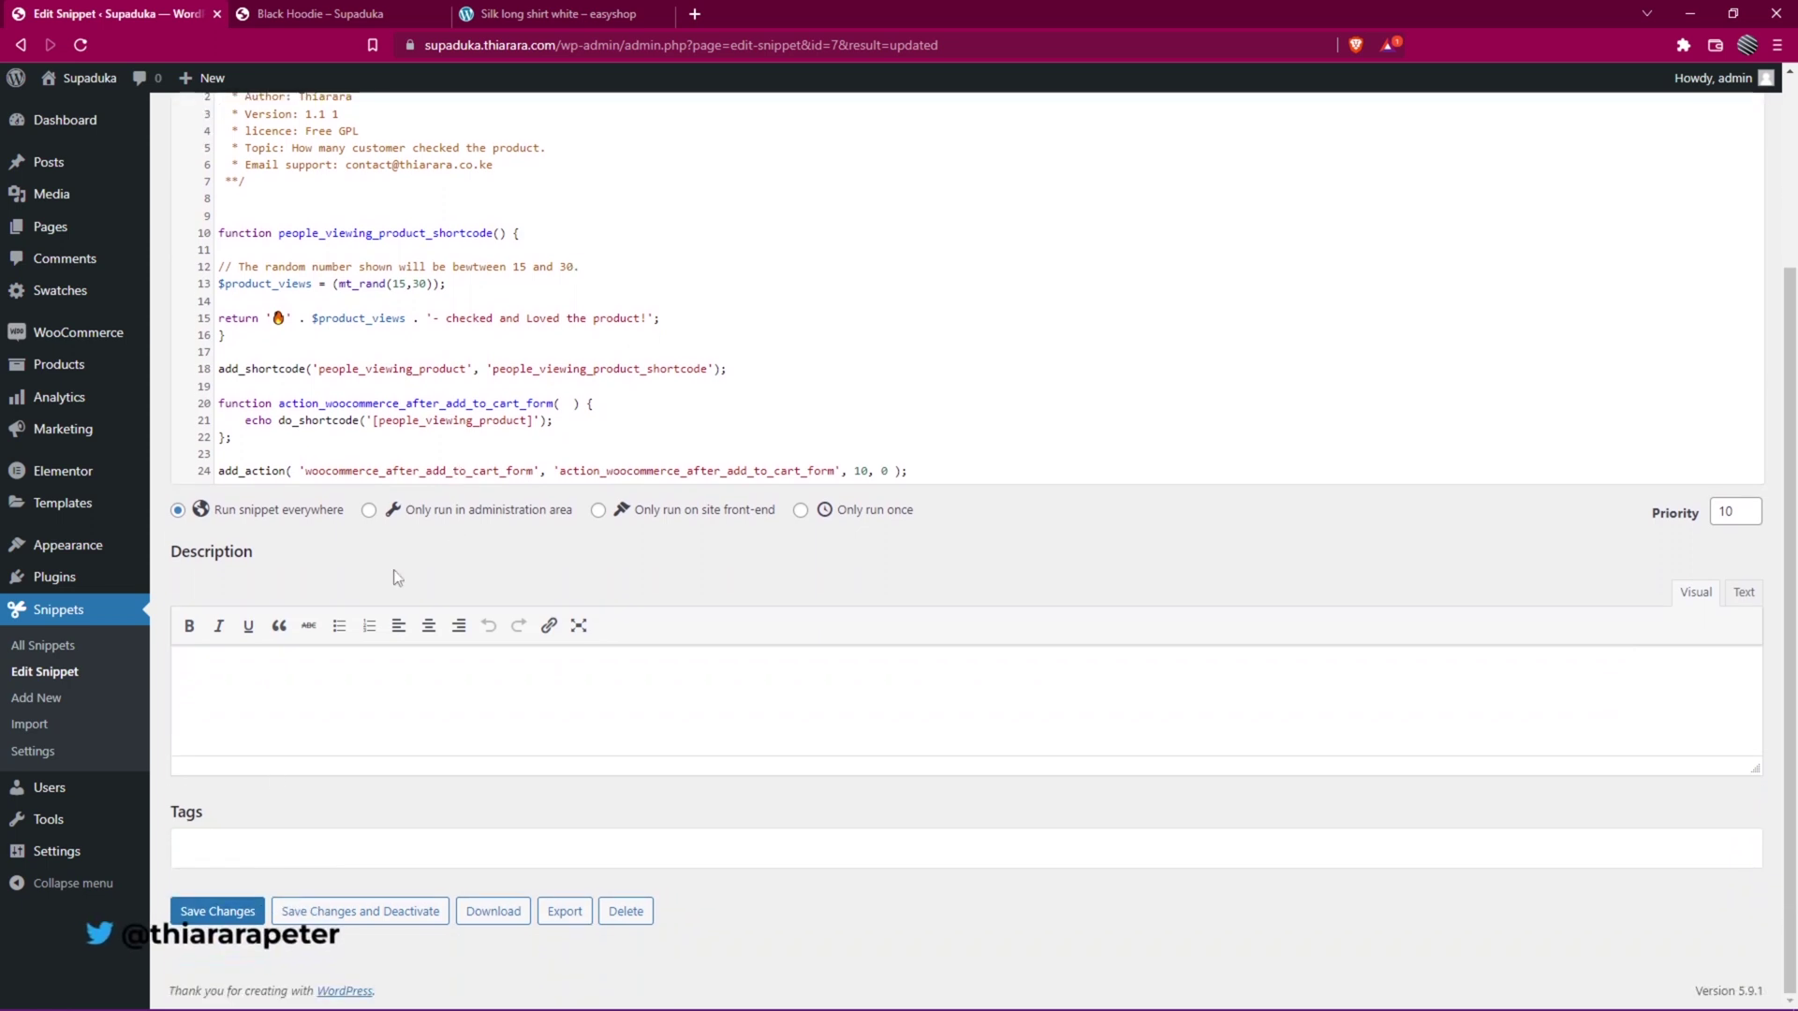
pyautogui.click(218, 913)
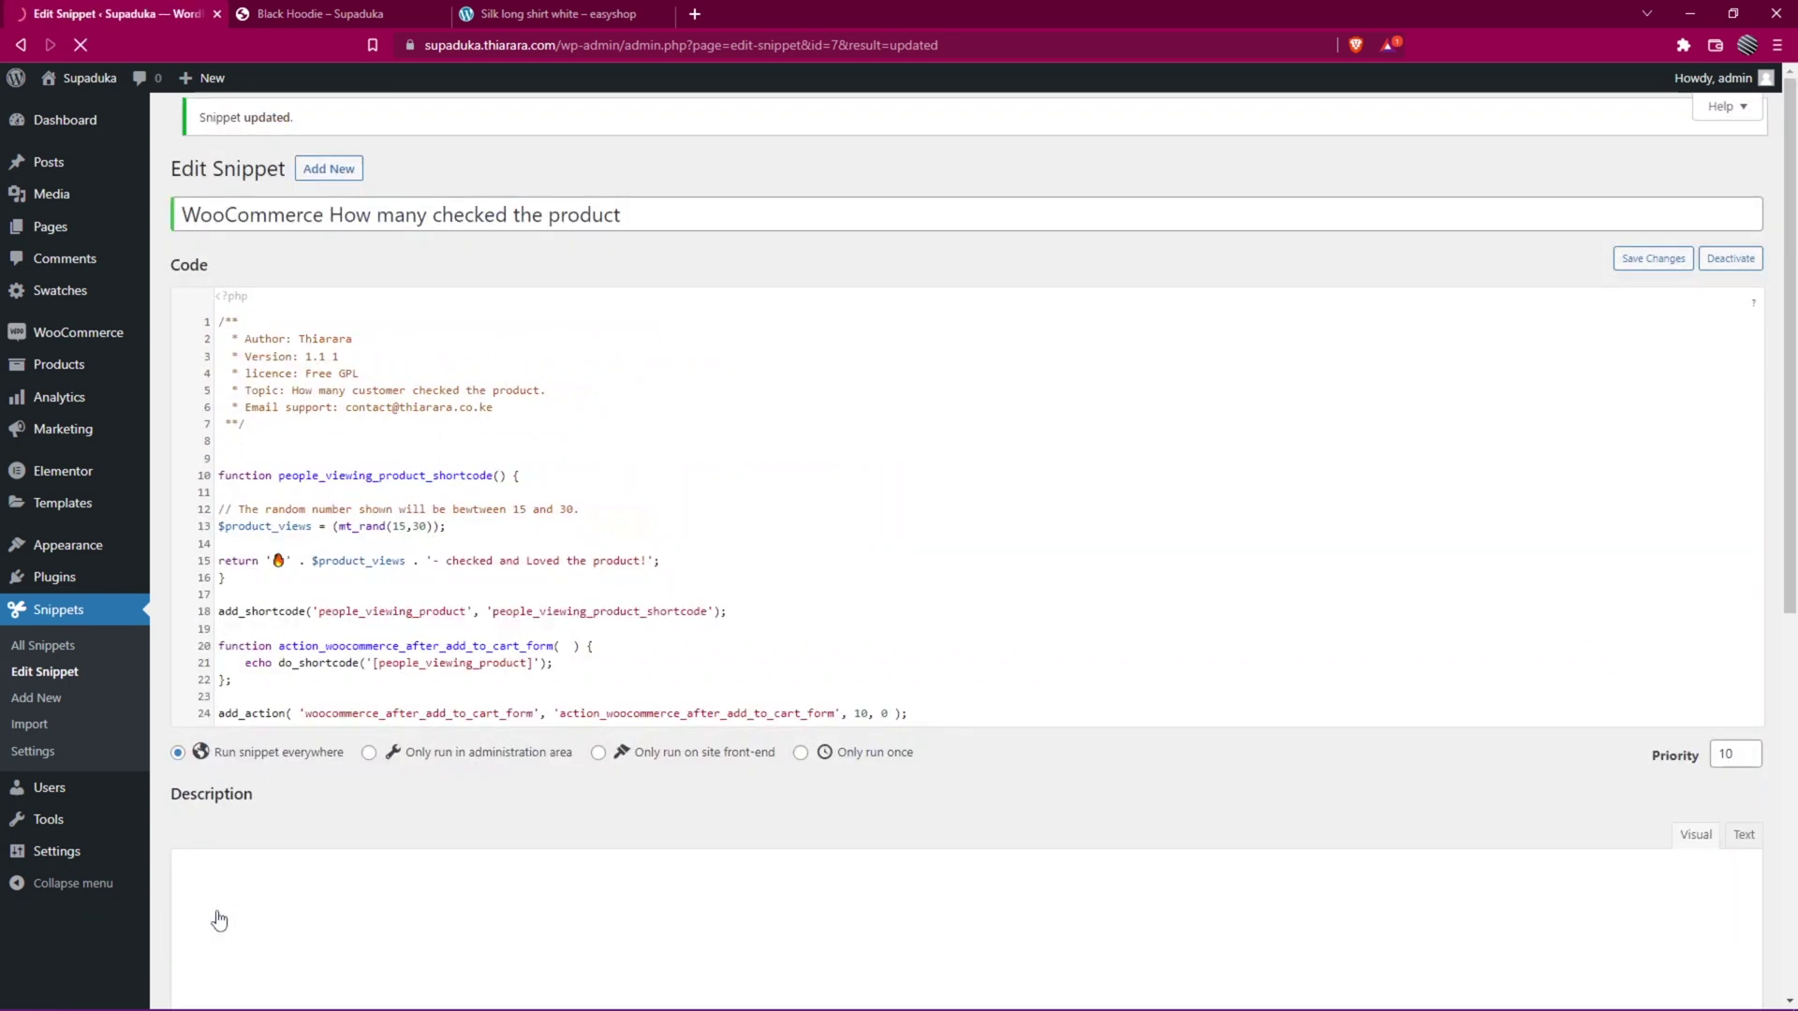
# Step: Reload the Black Hoodie page and check its '🔥 27- checked and Loved the product!' counter
pyautogui.click(293, 13)
pyautogui.press('F5')
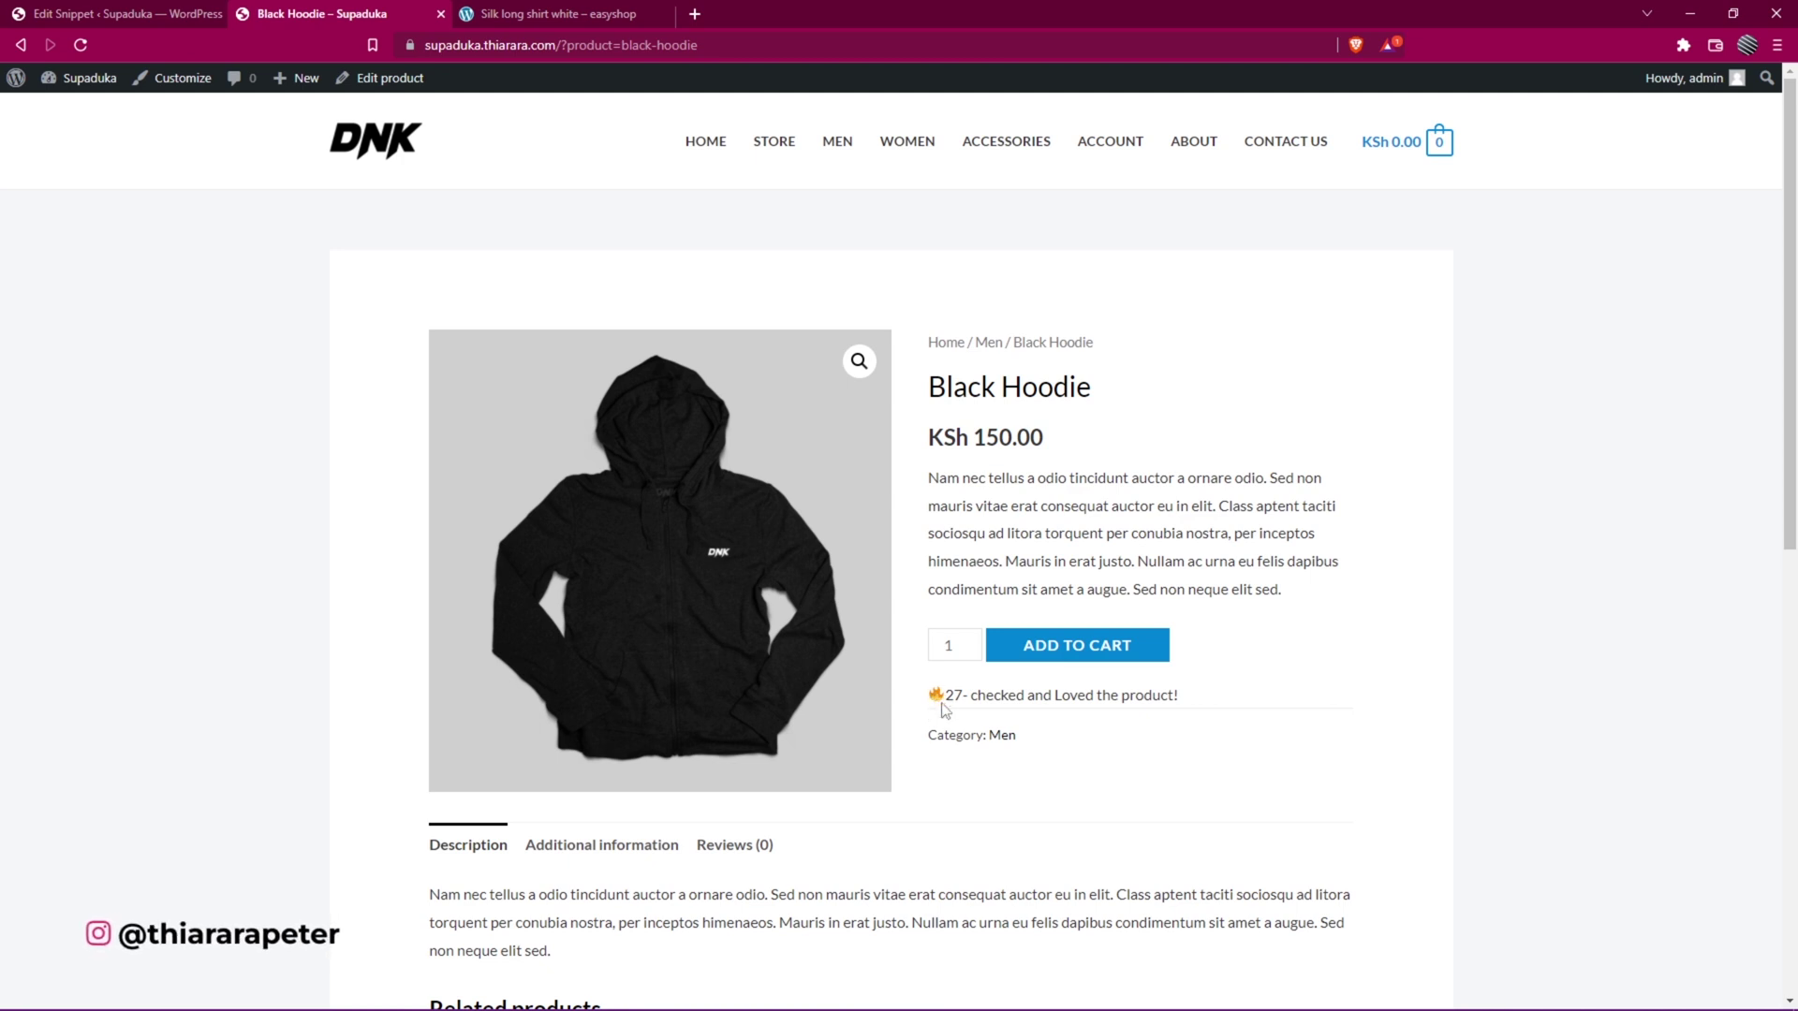
pyautogui.moveTo(955, 695); pyautogui.dragTo(1180, 711)
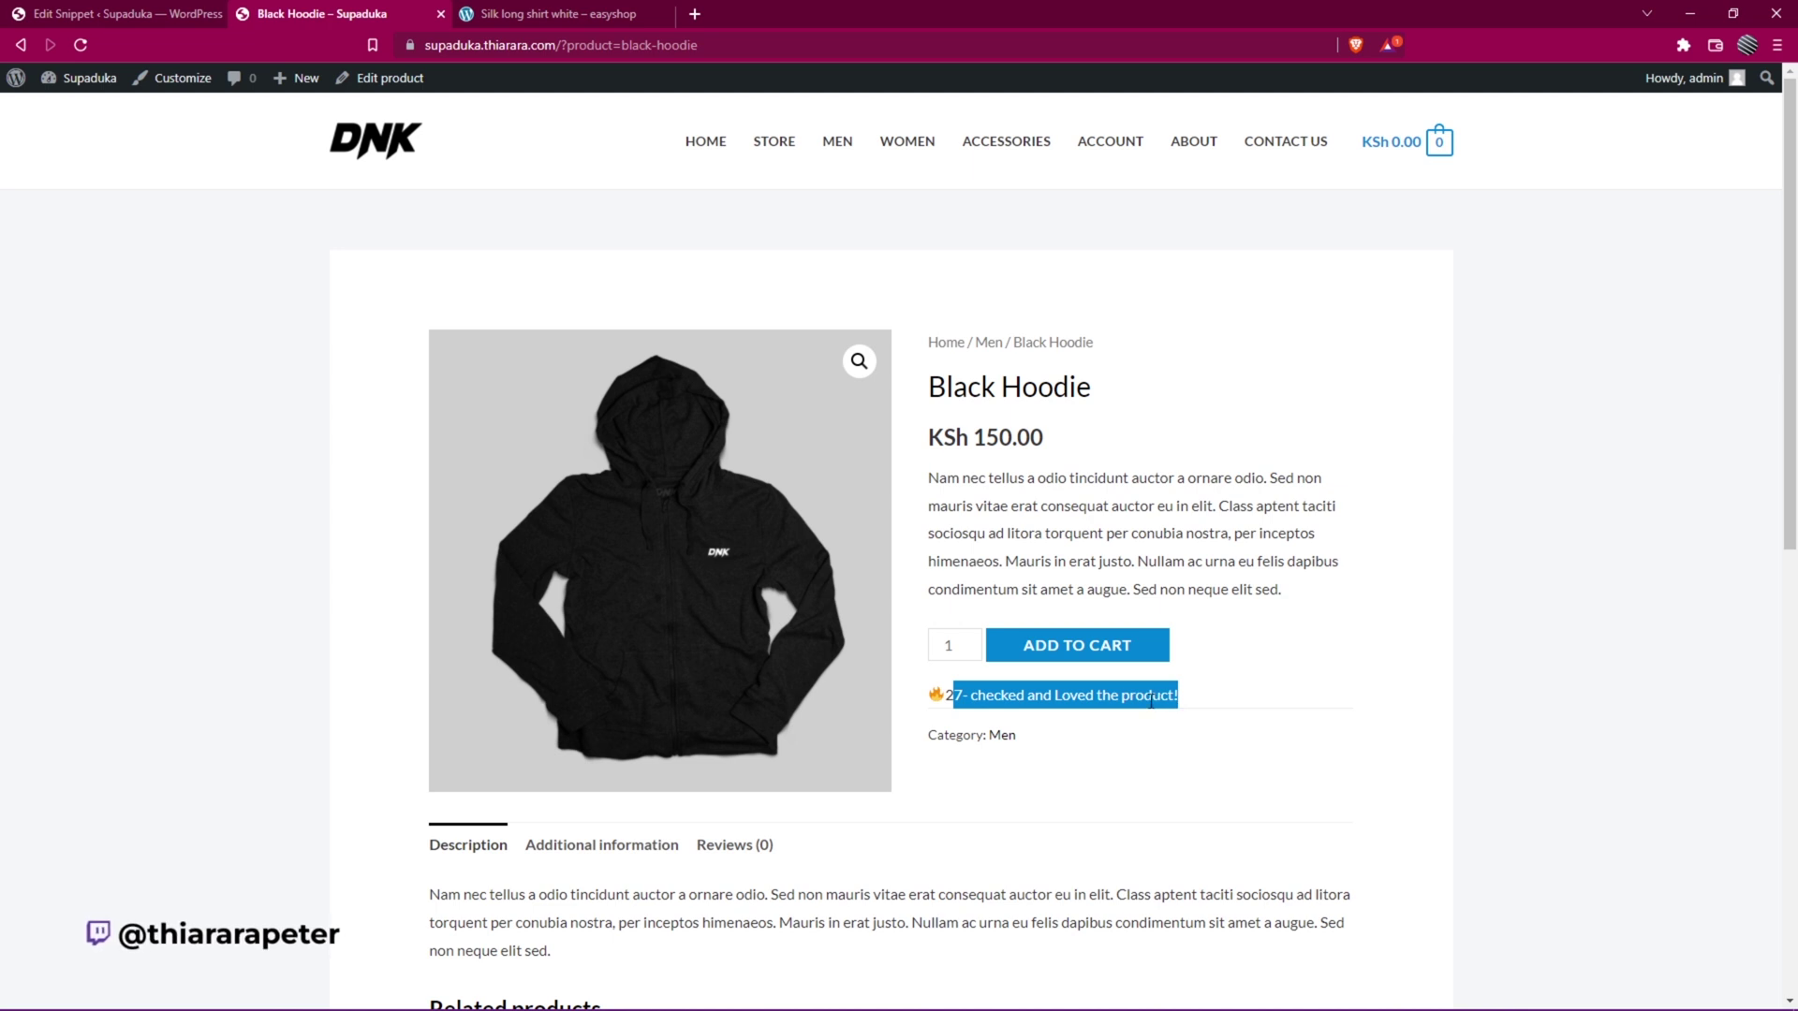
pyautogui.click(120, 14)
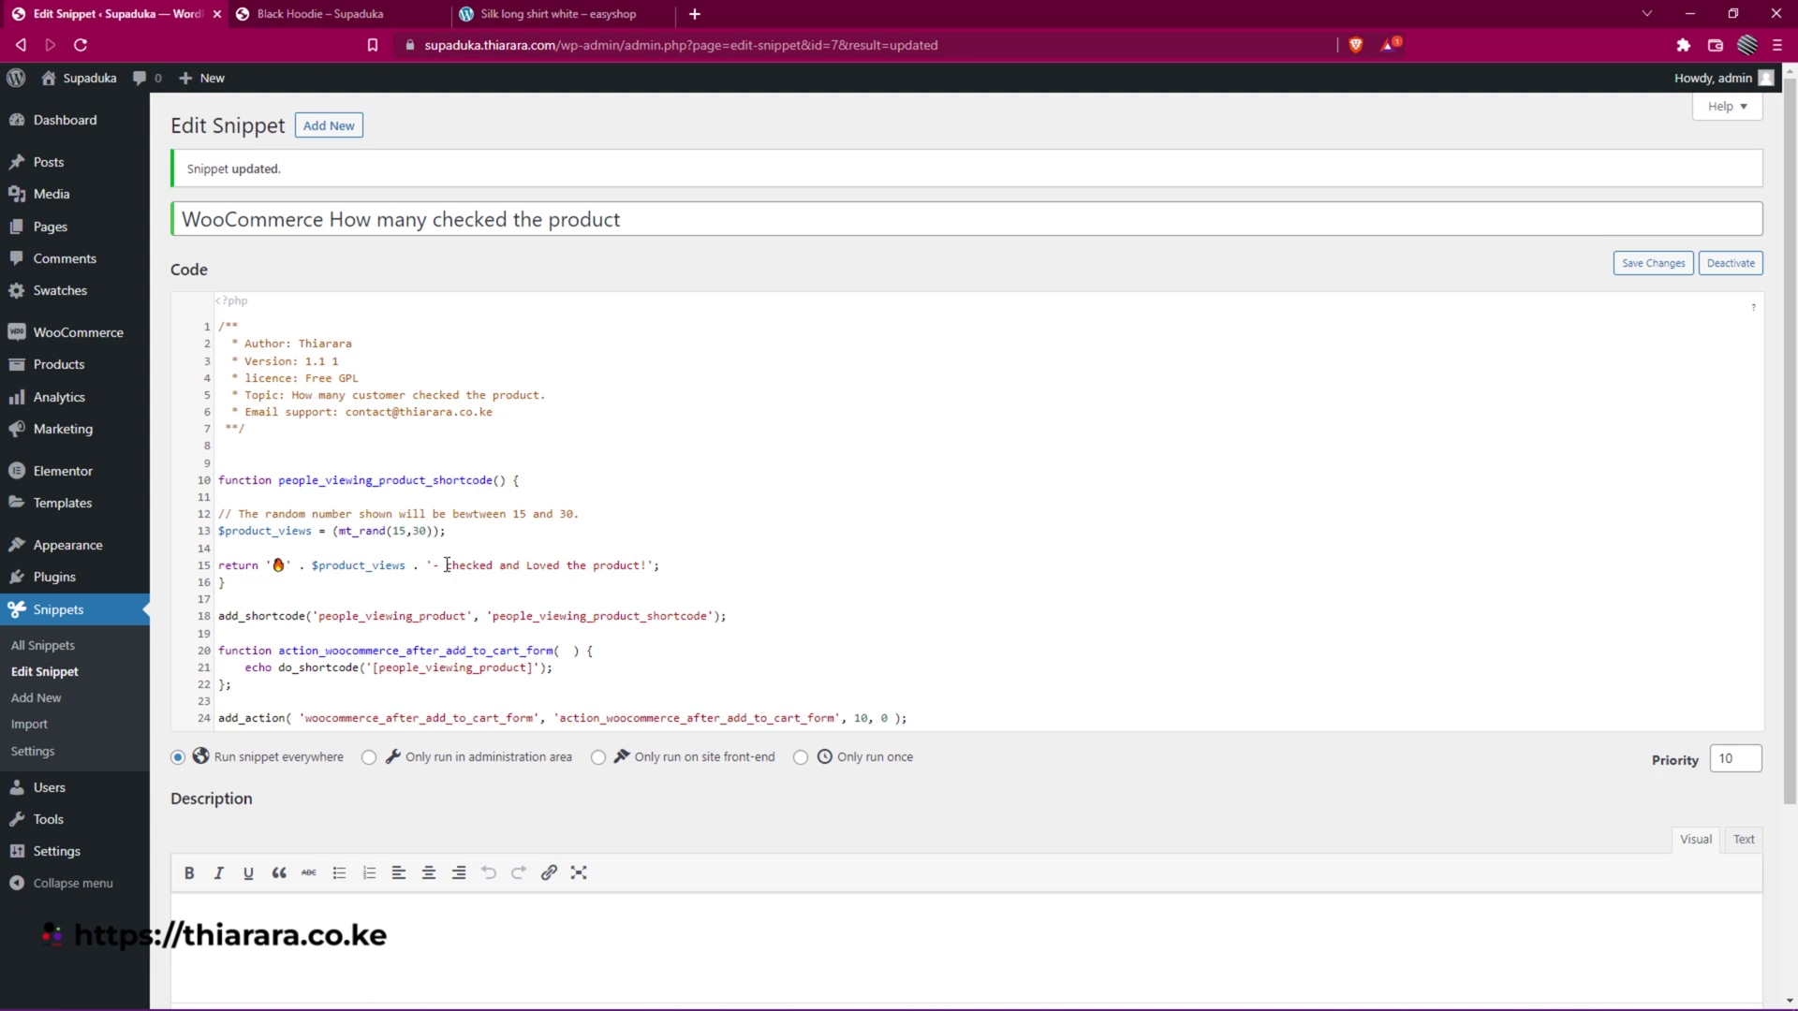
# Step: Re-save the snippet and reload the Black Hoodie page, which now shows a count of 21
pyautogui.moveTo(444, 564); pyautogui.dragTo(630, 564)
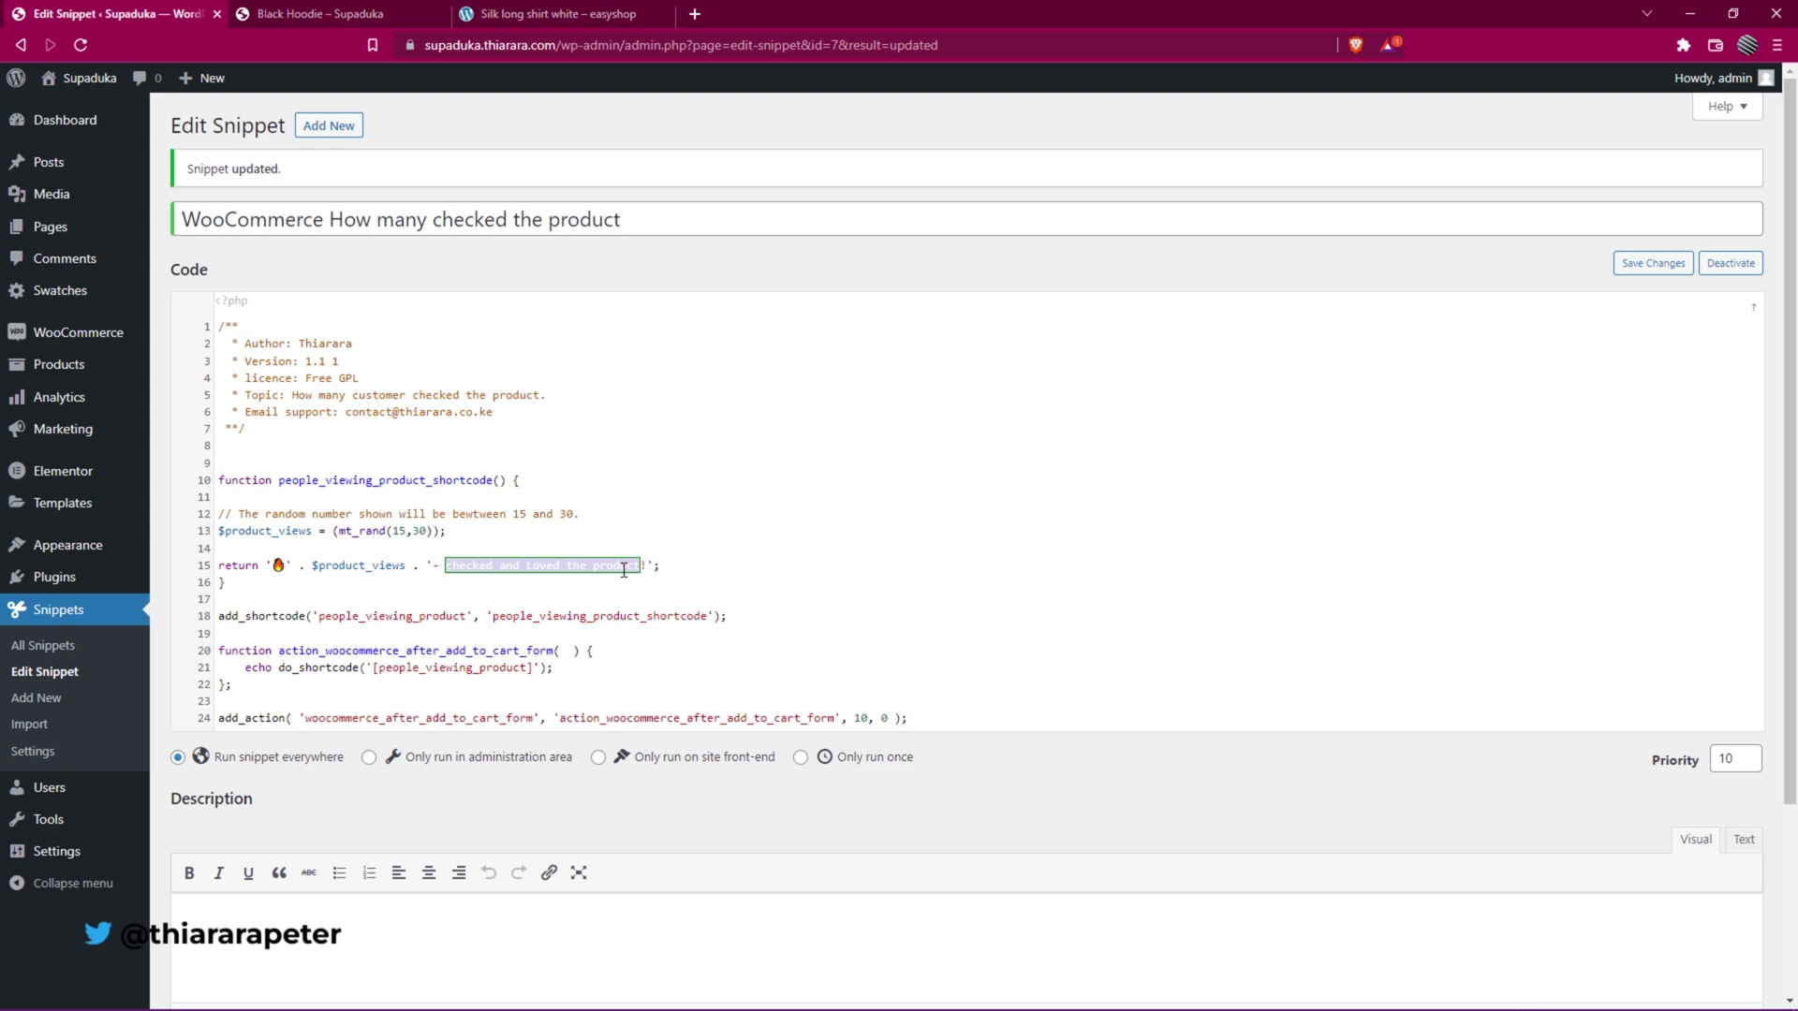
pyautogui.scroll(-1, 626, 574)
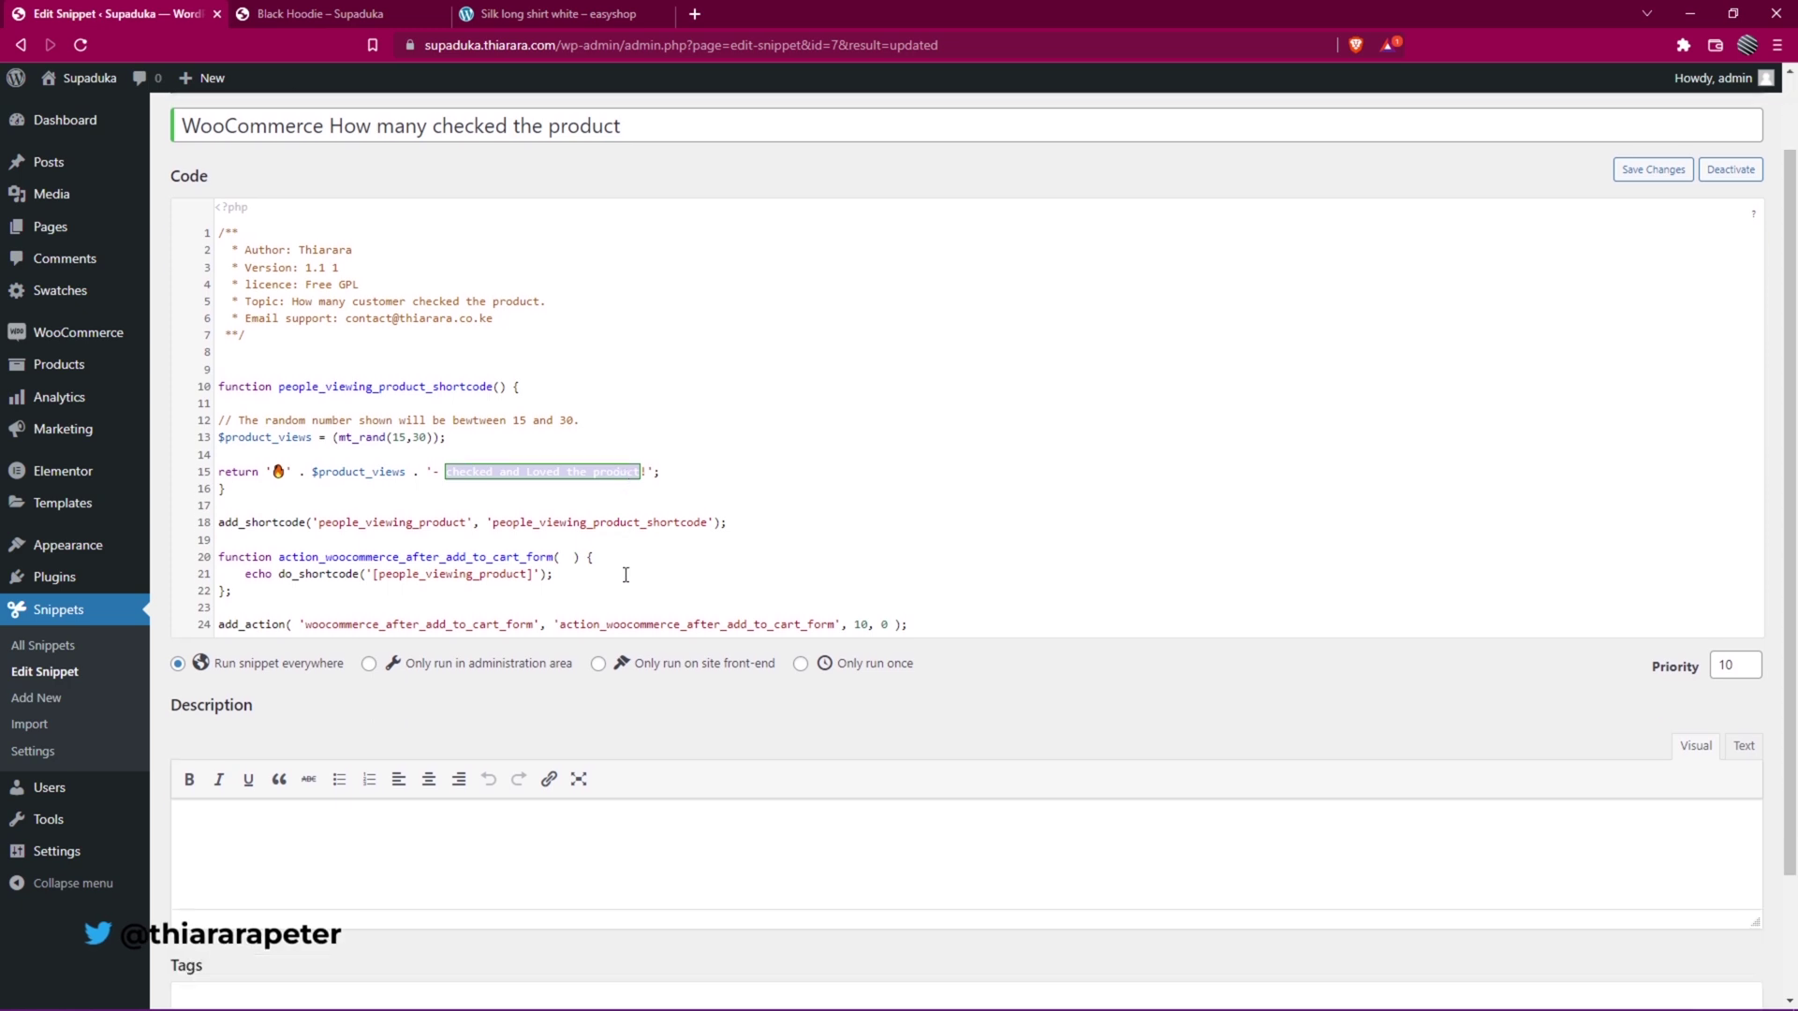
pyautogui.scroll(-2, 624, 573)
pyautogui.click(225, 911)
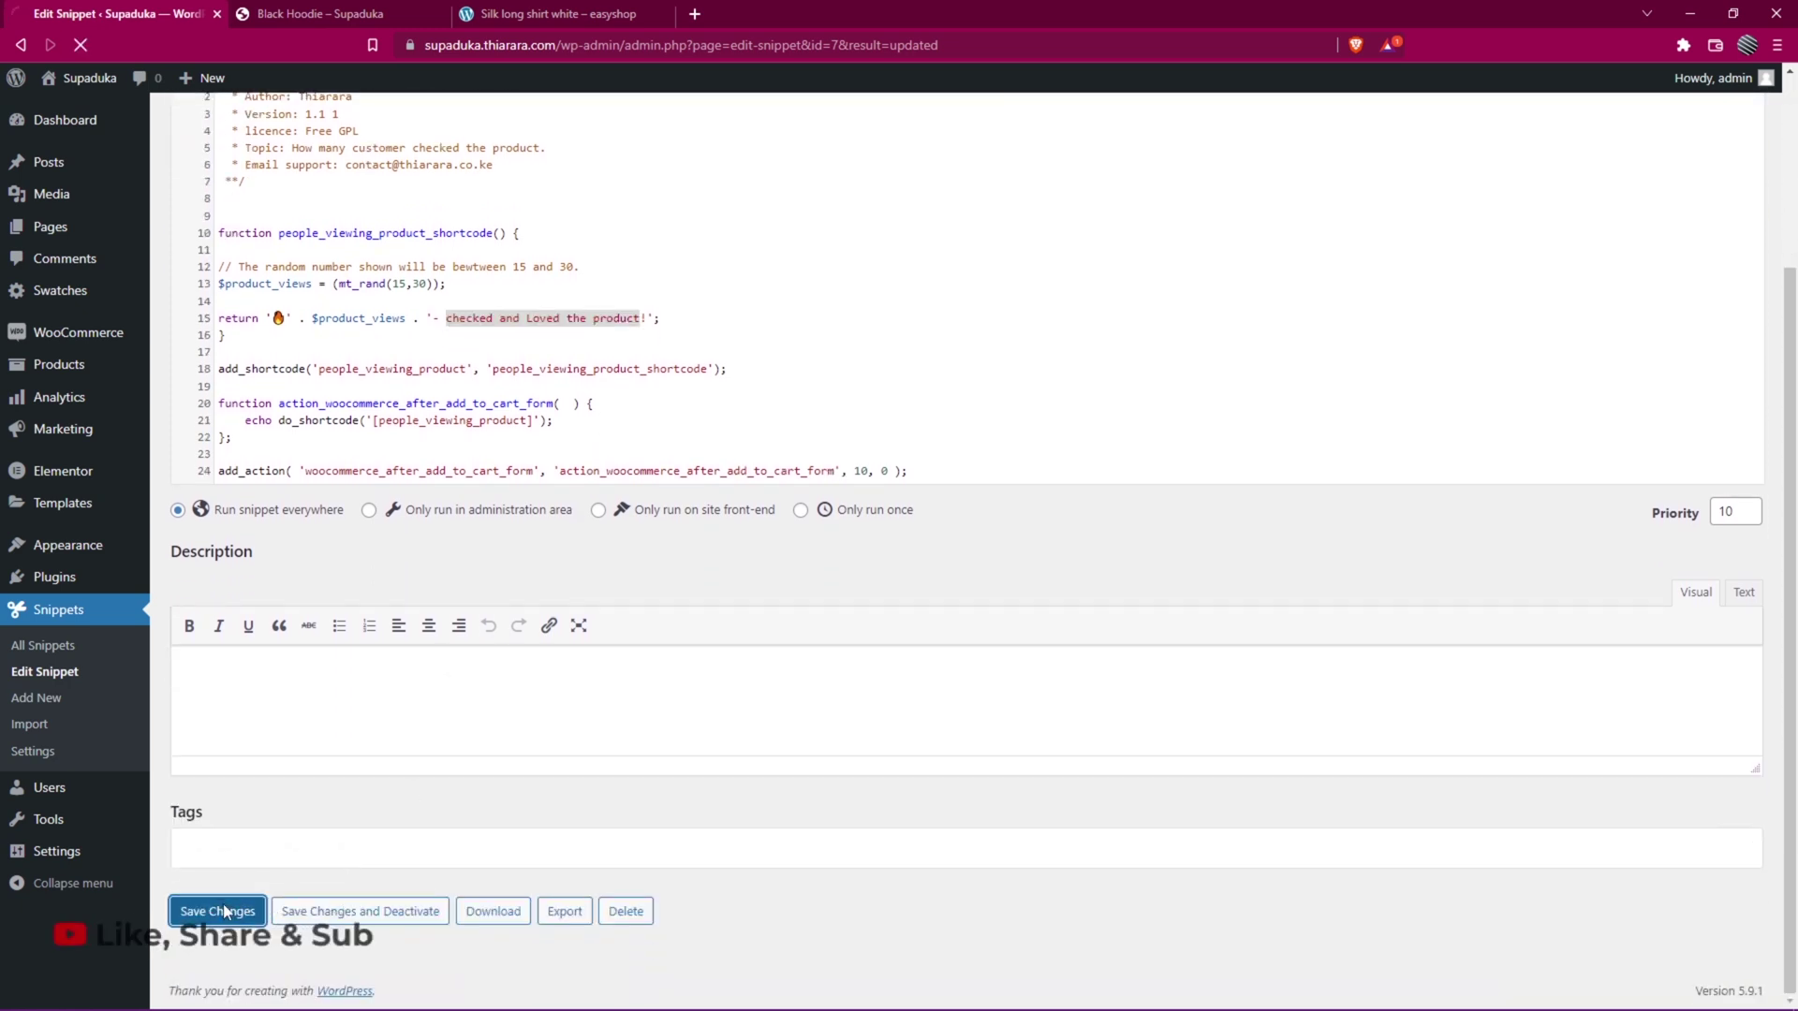
pyautogui.click(303, 11)
pyautogui.click(79, 46)
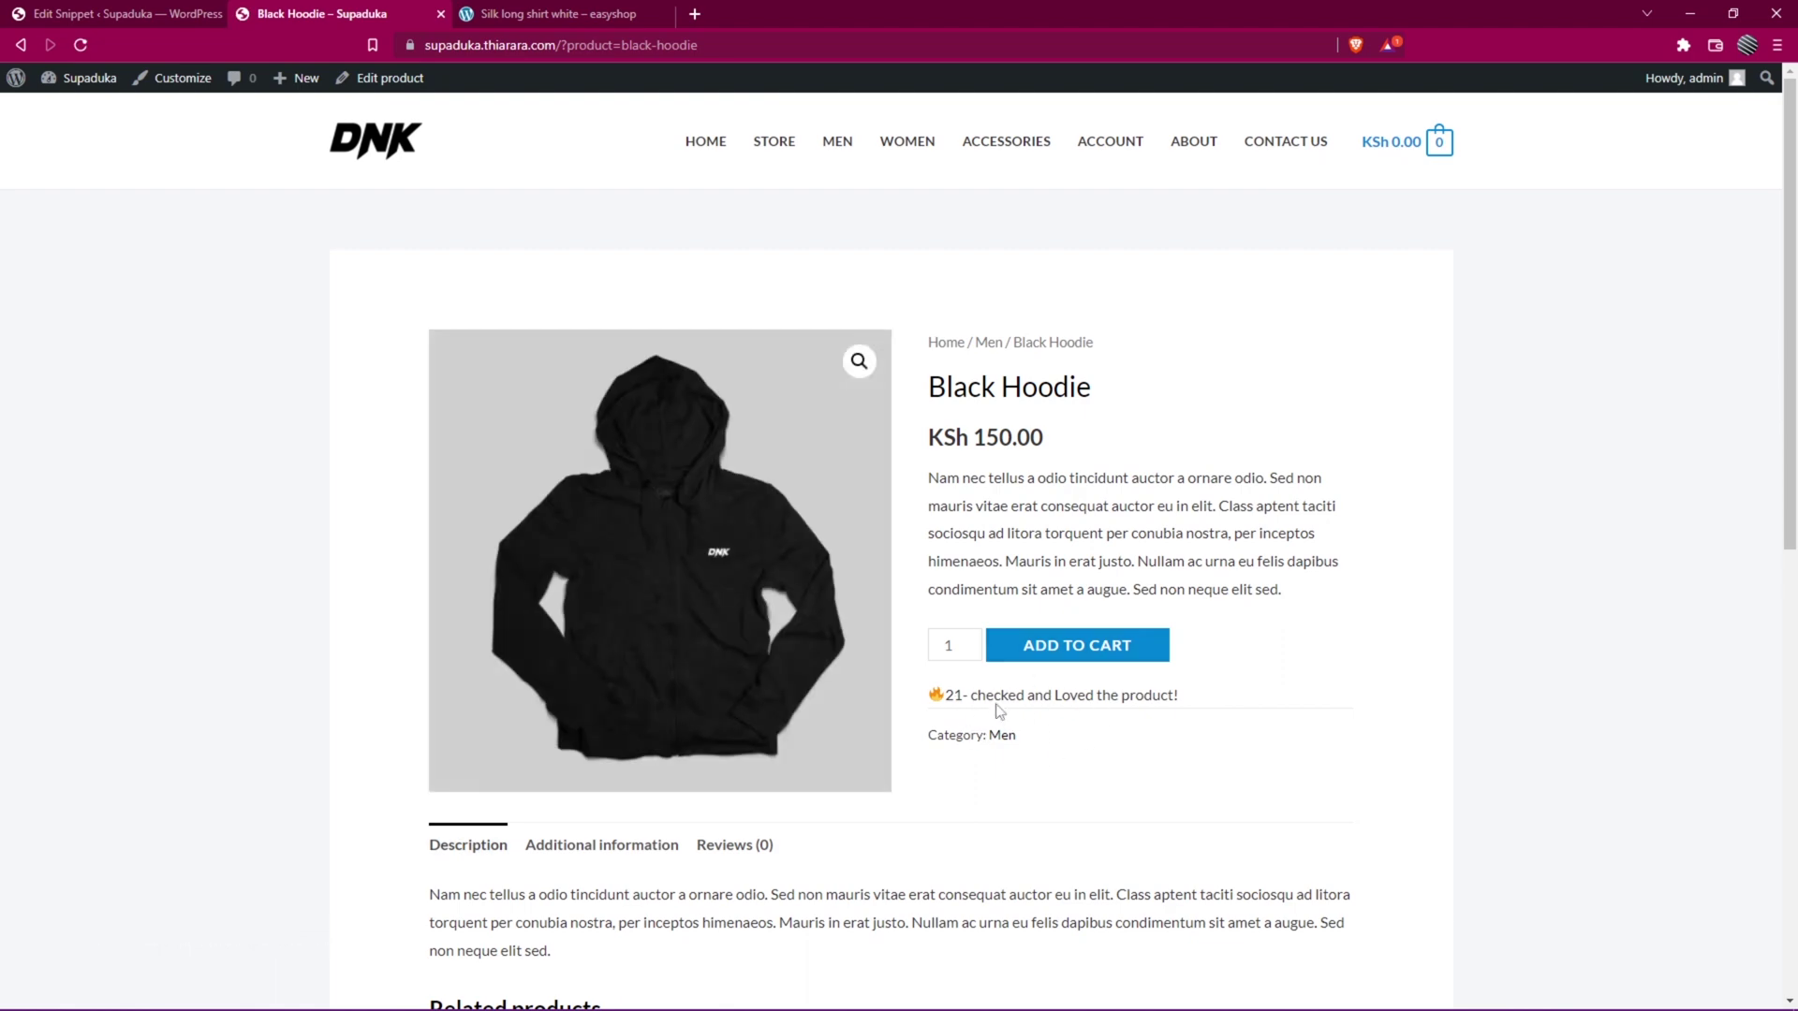
pyautogui.scroll(-2, 996, 711)
pyautogui.scroll(-2, 862, 779)
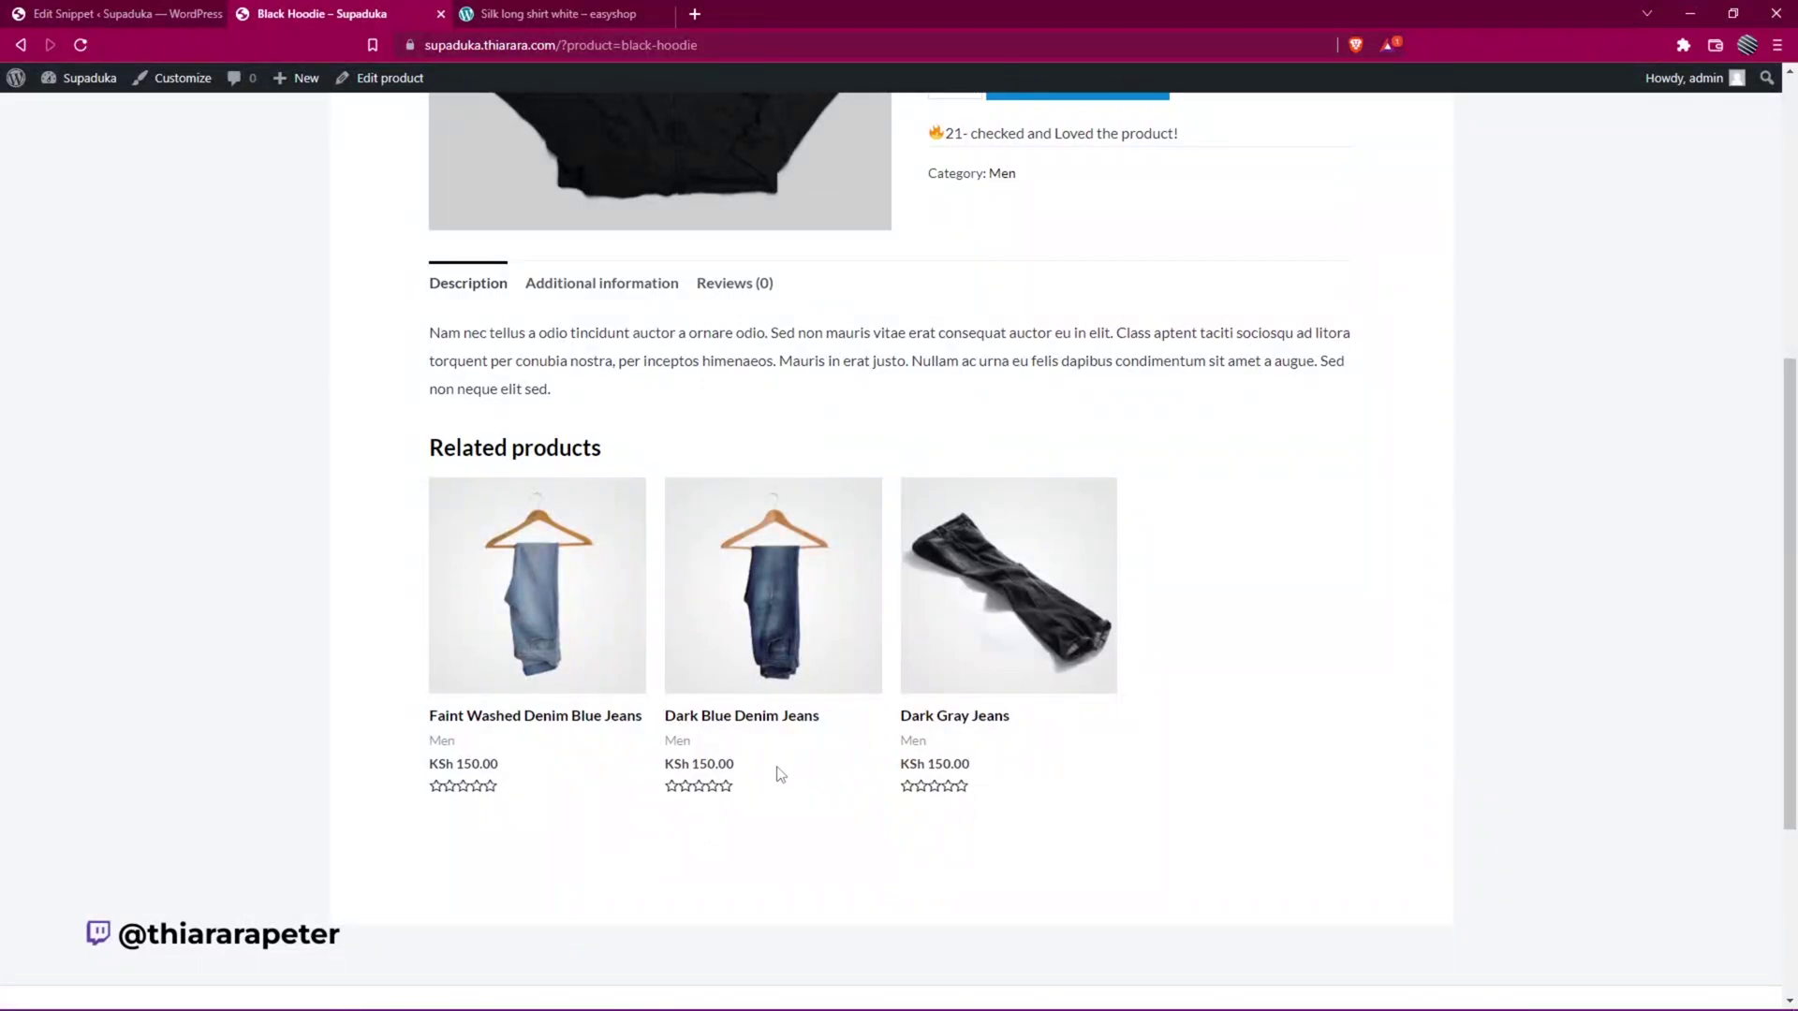